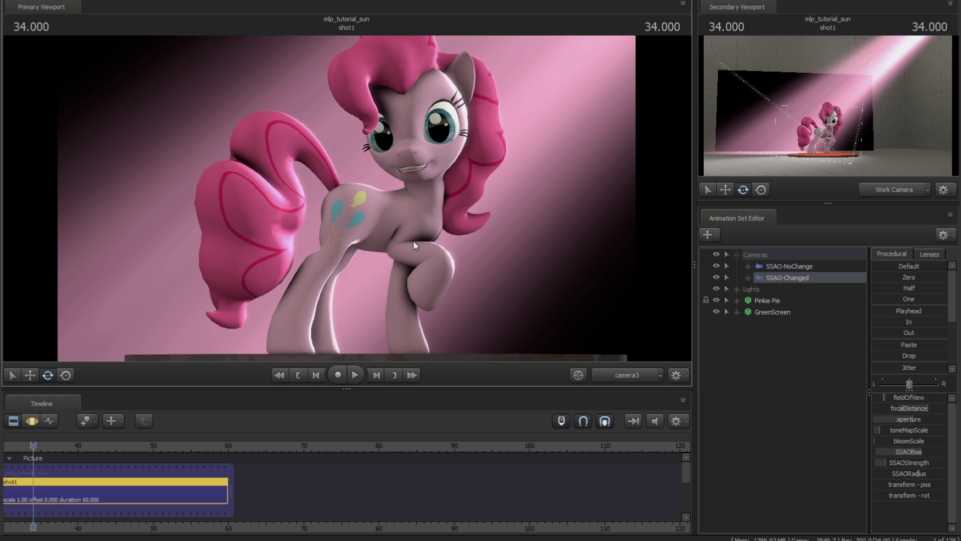
Step: Switch to the SSAO-NoChange camera and enable Show Ambient Occlusion in the progressive refinement render settings
{"action": "left_click", "coordinate": [791, 266]}
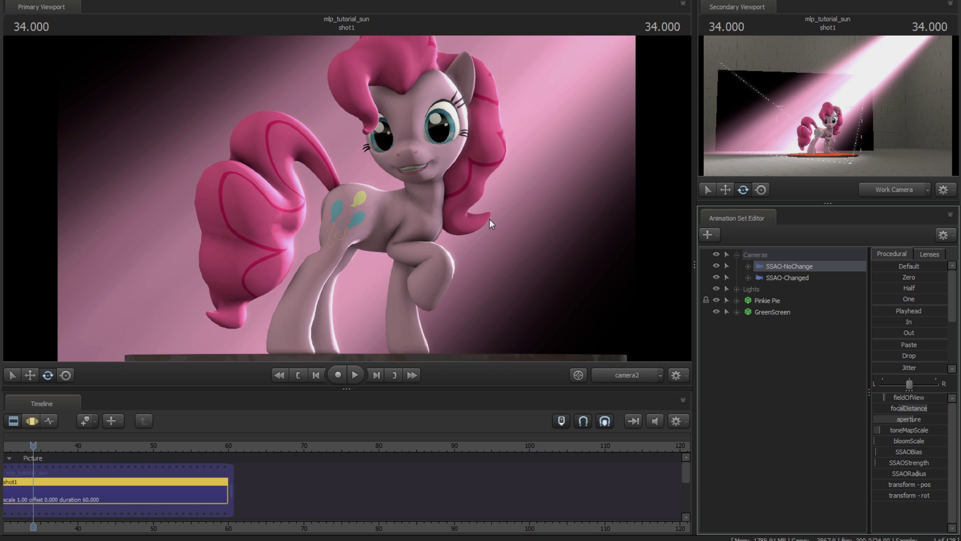
{"action": "right_click", "coordinate": [515, 181]}
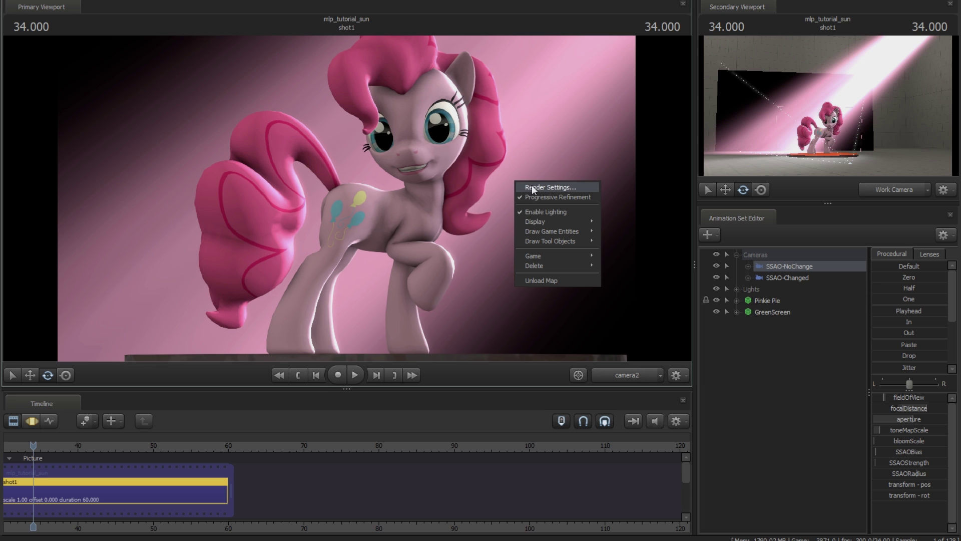
{"action": "left_click", "coordinate": [532, 186]}
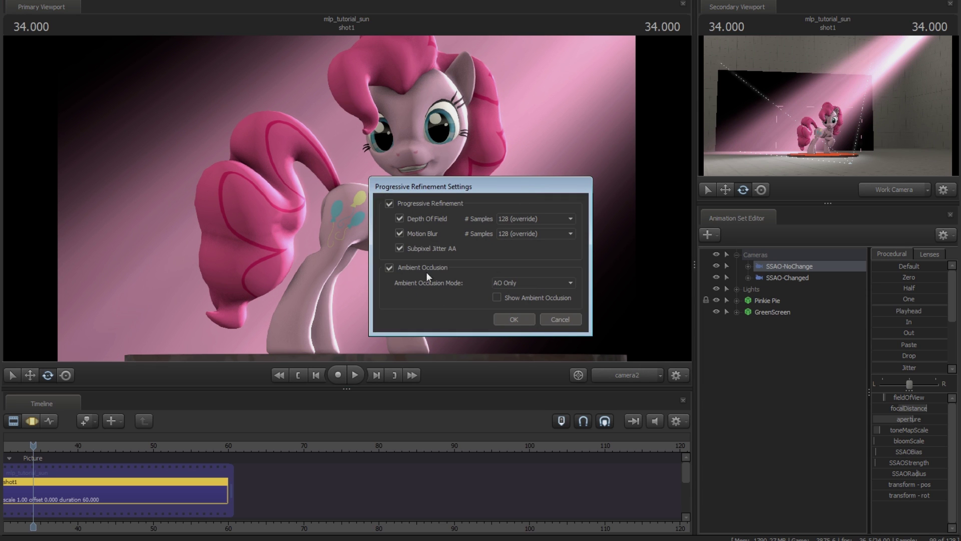
{"action": "left_click", "coordinate": [497, 297]}
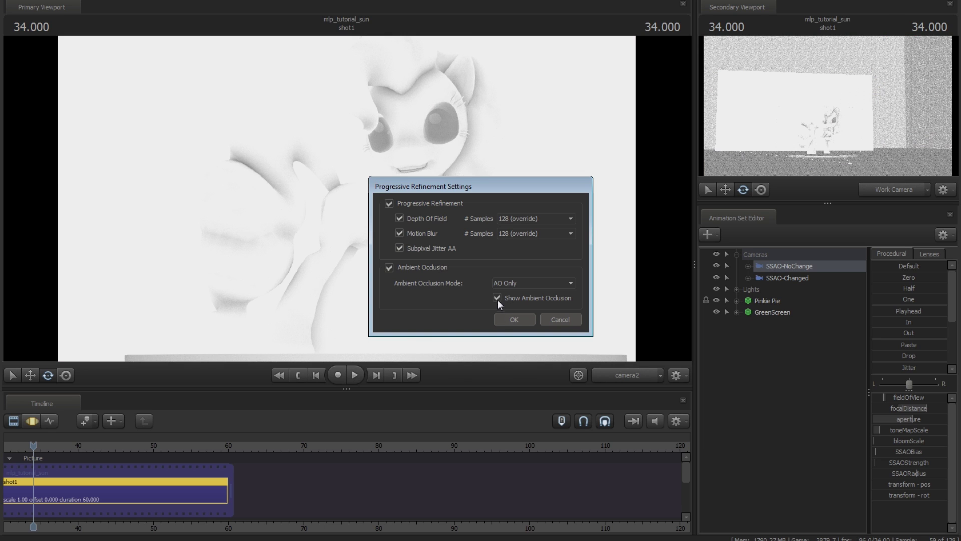
{"action": "left_click", "coordinate": [514, 319]}
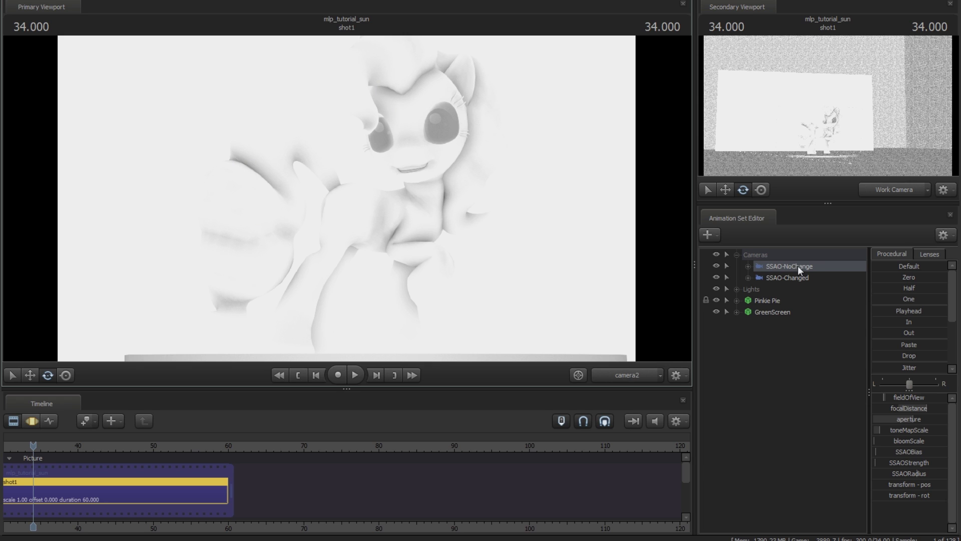
Step: Compare the ambient occlusion of the SSAO-Changed and SSAO-NoChange cameras, and turn Show Ambient Occlusion back off
{"action": "left_click", "coordinate": [787, 277]}
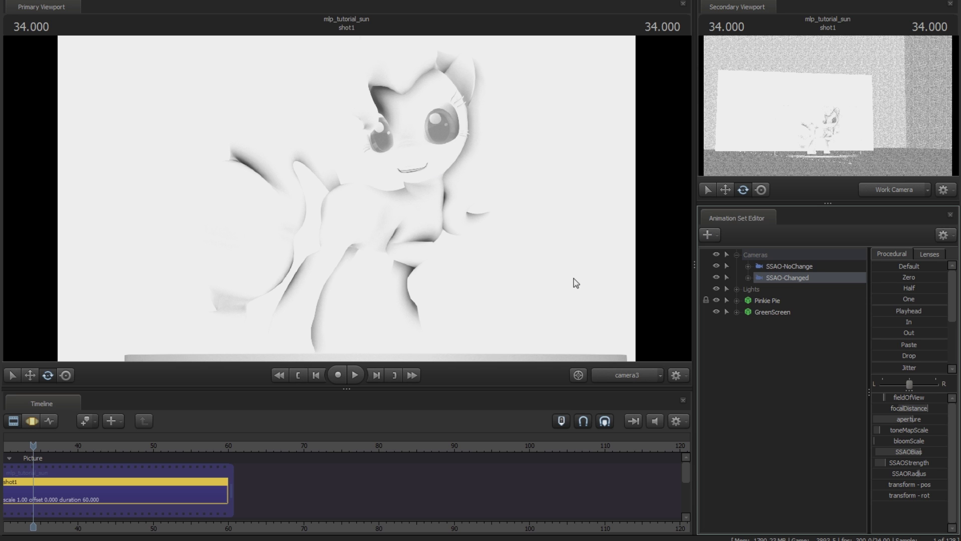
{"action": "left_click", "coordinate": [796, 266]}
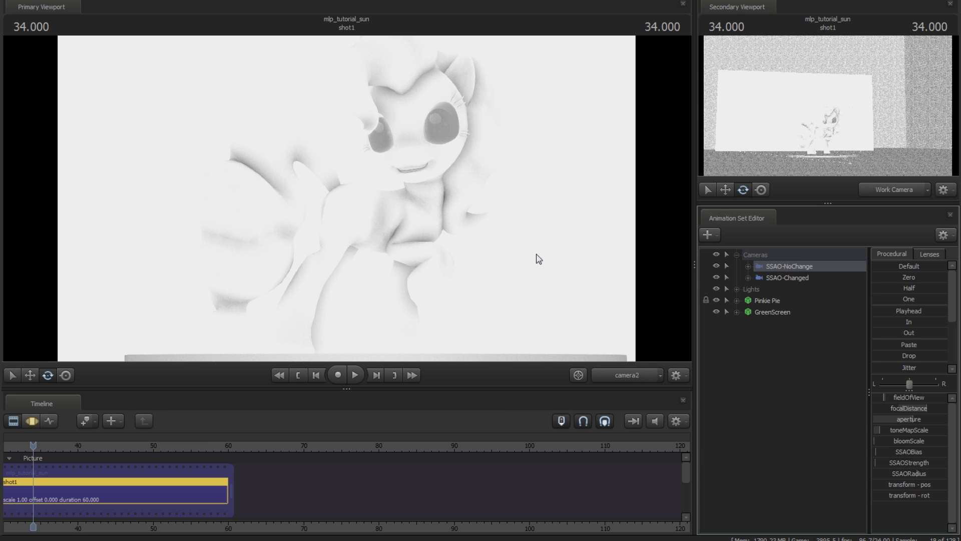
{"action": "right_click_drag", "start_coordinate": [503, 235], "coordinate": [535, 252]}
{"action": "left_click", "coordinate": [535, 250]}
{"action": "left_click", "coordinate": [524, 319]}
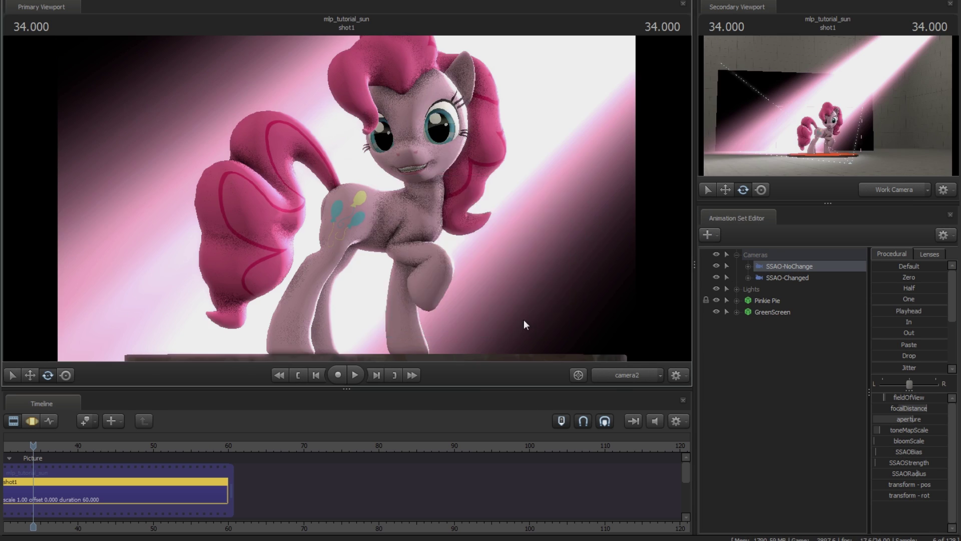
Step: Expand all controls of the SSAO-NoChange camera and try out a different SSAOBias value
{"action": "left_click", "coordinate": [749, 266]}
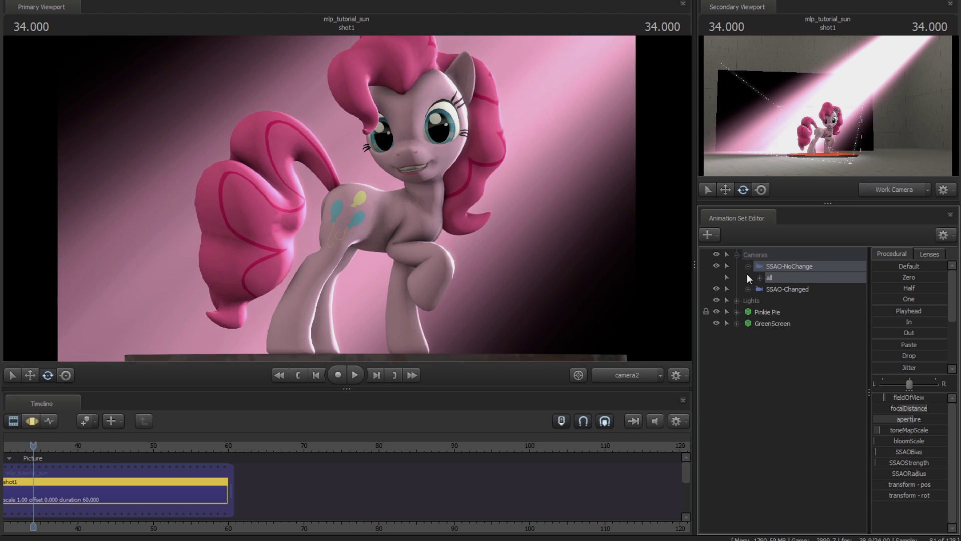
{"action": "left_click", "coordinate": [760, 278]}
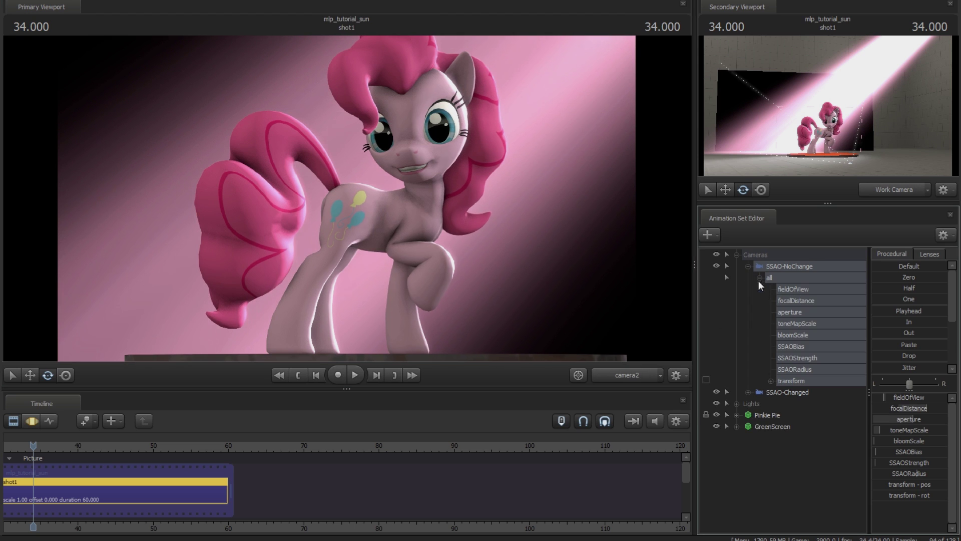
{"action": "left_click", "coordinate": [806, 349]}
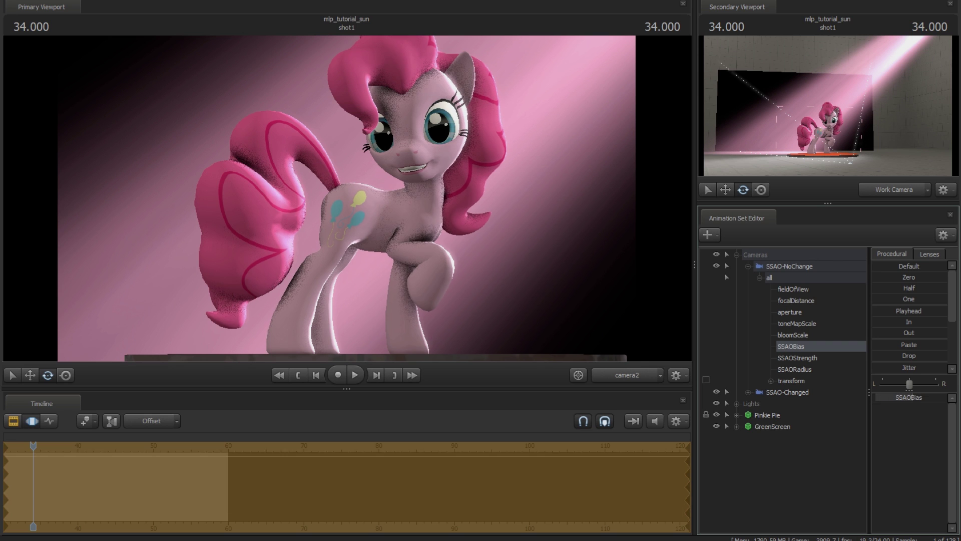
{"action": "left_click_drag", "start_coordinate": [909, 397], "coordinate": [915, 397]}
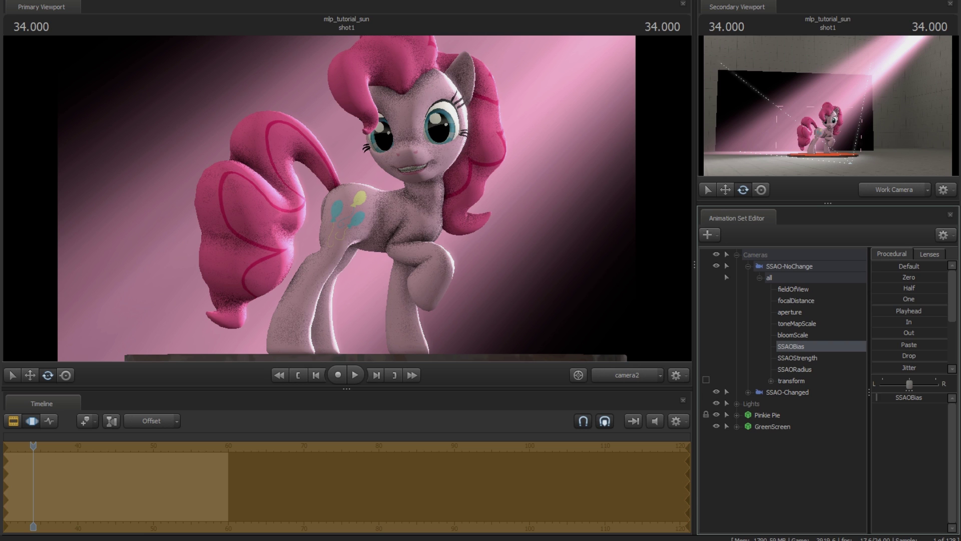
Step: Examine the SSAOStrength, SSAORadius and SSAOBias controls of the SSAO-NoChange camera one by one
{"action": "left_click", "coordinate": [802, 358]}
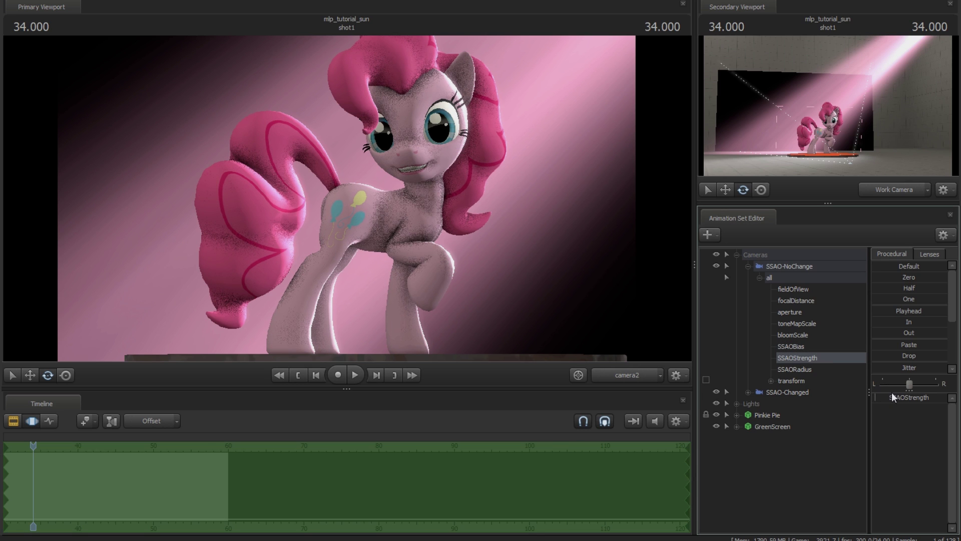
{"action": "mouse_move", "coordinate": [893, 397]}
{"action": "left_mouse_down"}
{"action": "mouse_move", "coordinate": [926, 397]}
{"action": "mouse_move", "coordinate": [876, 397]}
{"action": "mouse_move", "coordinate": [913, 397]}
{"action": "mouse_move", "coordinate": [903, 412]}
{"action": "left_mouse_up"}
{"action": "left_click", "coordinate": [816, 371]}
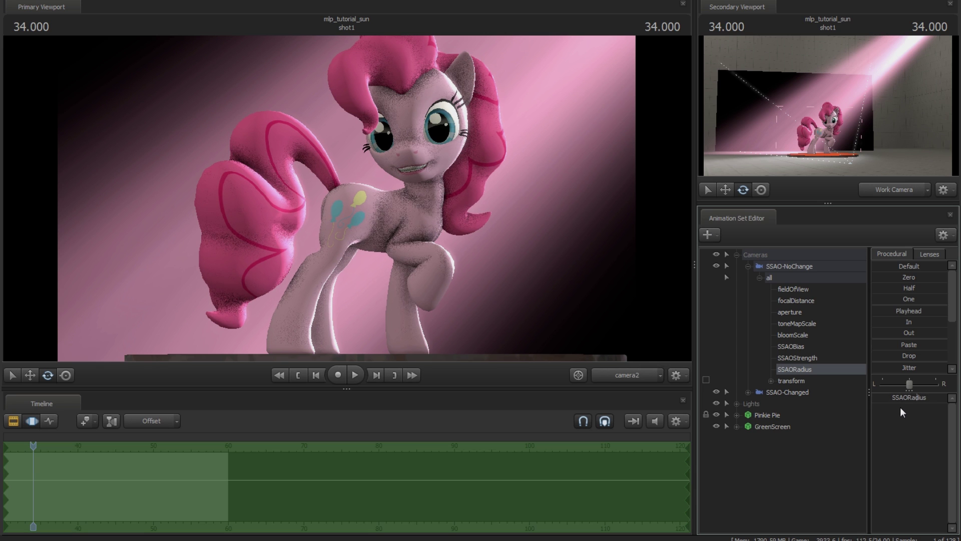
{"action": "left_click", "coordinate": [810, 350]}
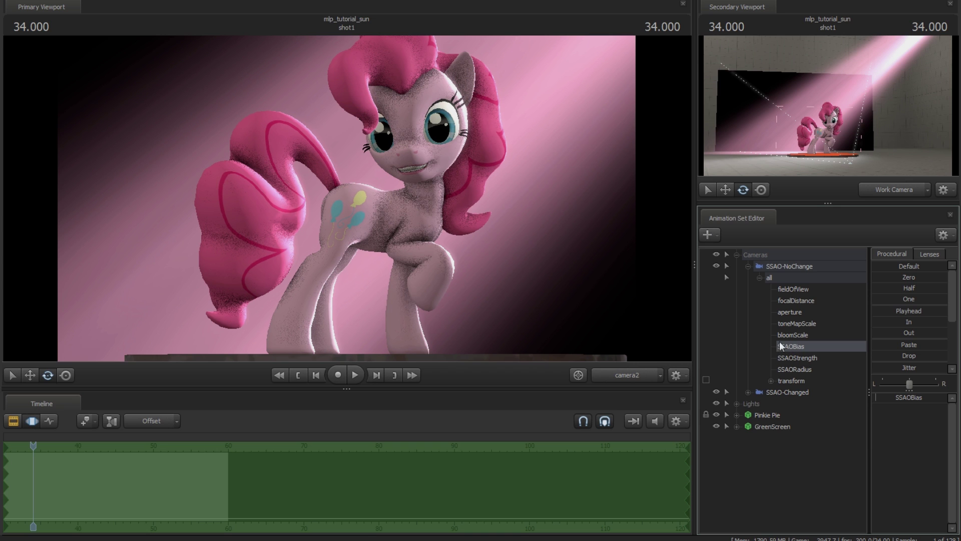
Step: Switch to the SSAO-Changed camera and show its Camera element in an enlarged Element Viewer beside the model
{"action": "left_click", "coordinate": [787, 392]}
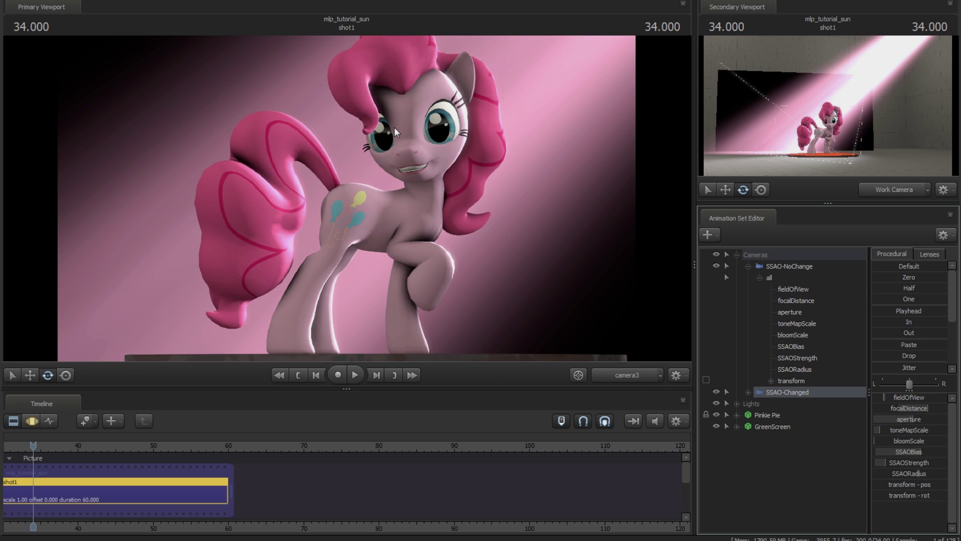
{"action": "left_click_drag", "start_coordinate": [479, 529], "coordinate": [602, 526]}
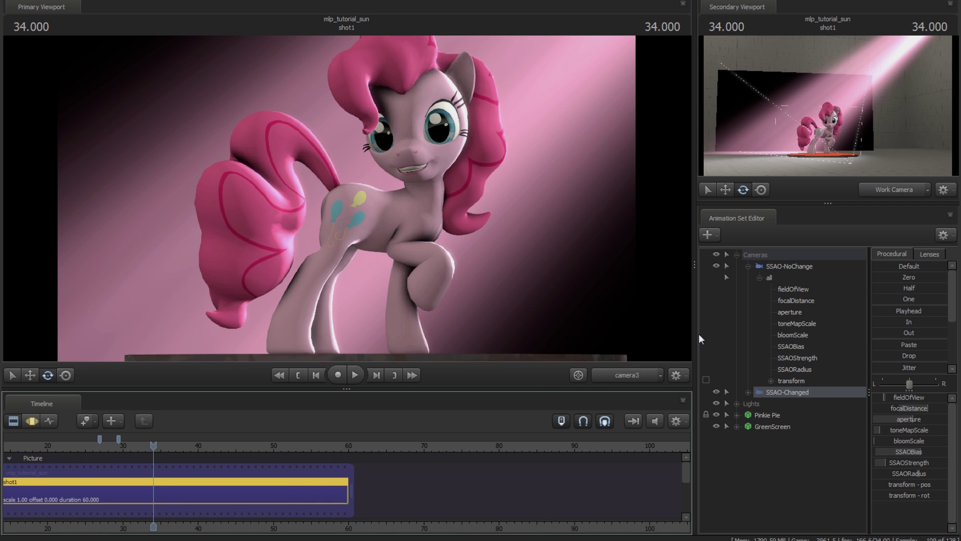
{"action": "left_click", "coordinate": [770, 395]}
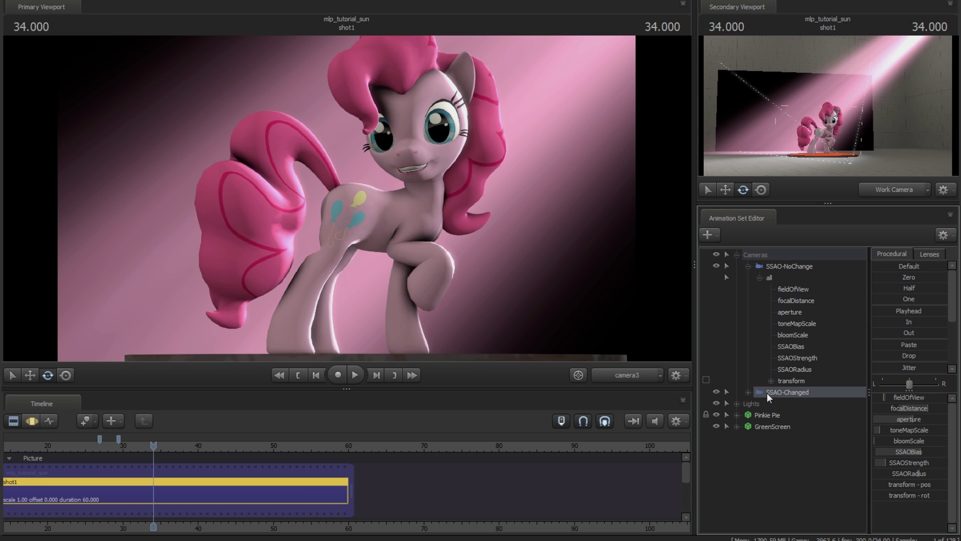
{"action": "right_click", "coordinate": [769, 396]}
{"action": "mouse_move", "coordinate": [801, 460]}
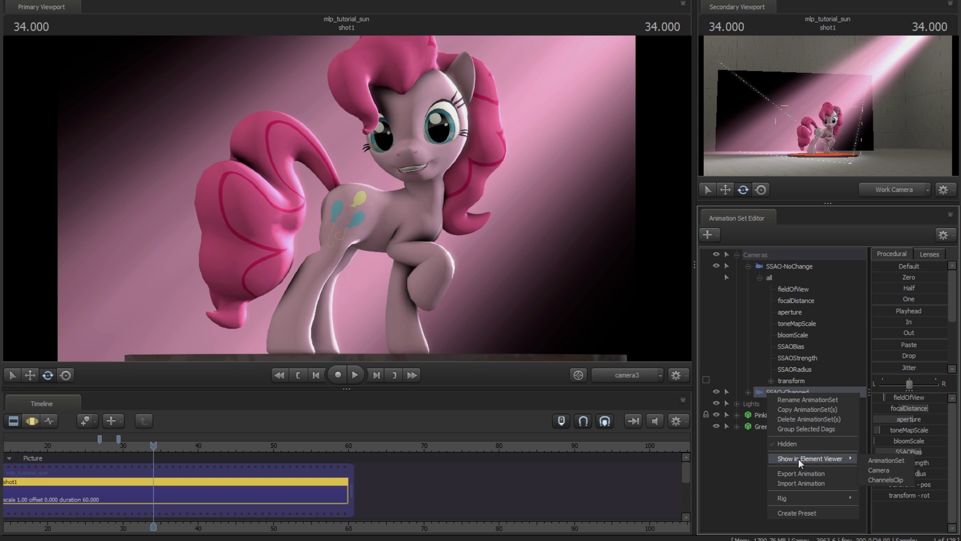
{"action": "left_click", "coordinate": [878, 471]}
{"action": "left_click_drag", "start_coordinate": [594, 102], "coordinate": [722, 10]}
{"action": "left_click_drag", "start_coordinate": [749, 299], "coordinate": [749, 480]}
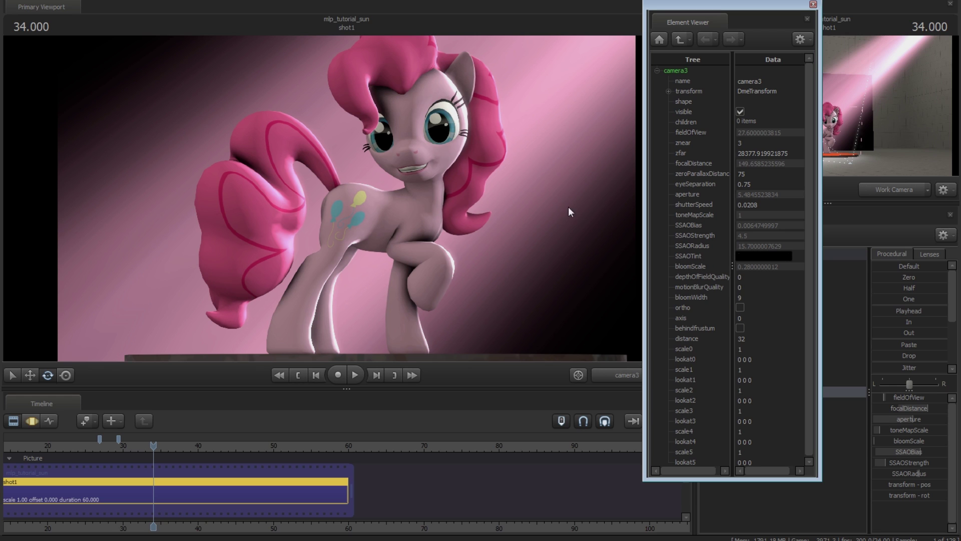
Step: Try white, red and dark grey as the camera's SSAOTint, return it to black and close the Element Viewer
{"action": "left_click", "coordinate": [746, 257]}
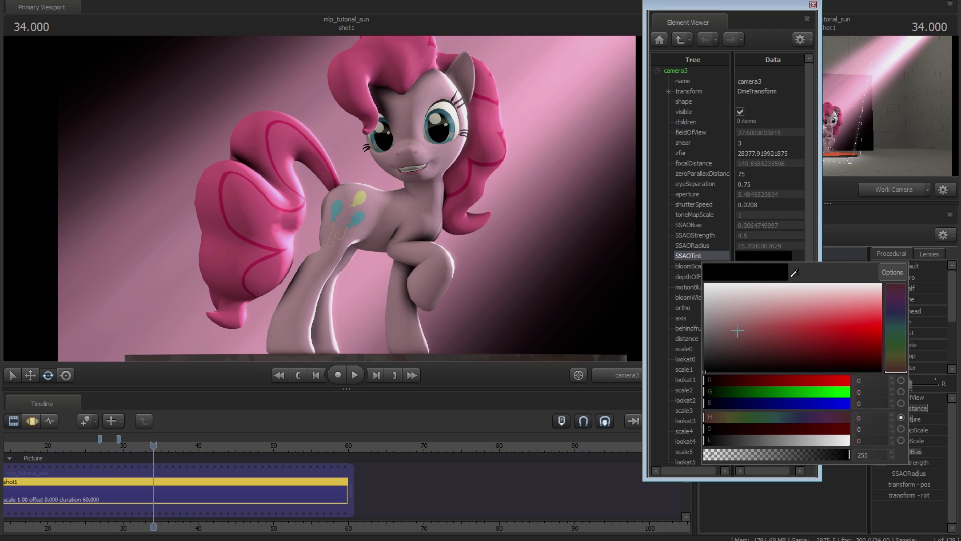
{"action": "left_click", "coordinate": [705, 284]}
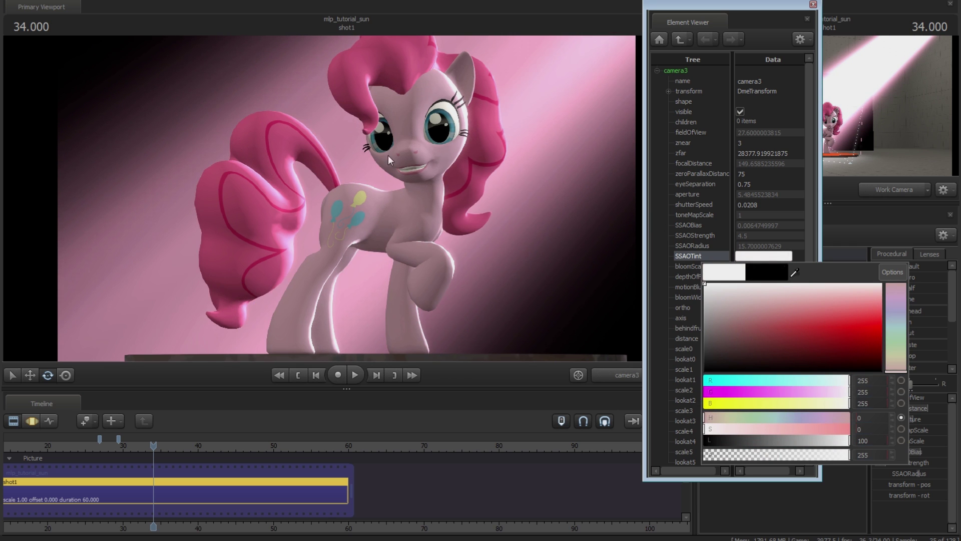
{"action": "left_click", "coordinate": [871, 332]}
{"action": "left_click", "coordinate": [881, 334]}
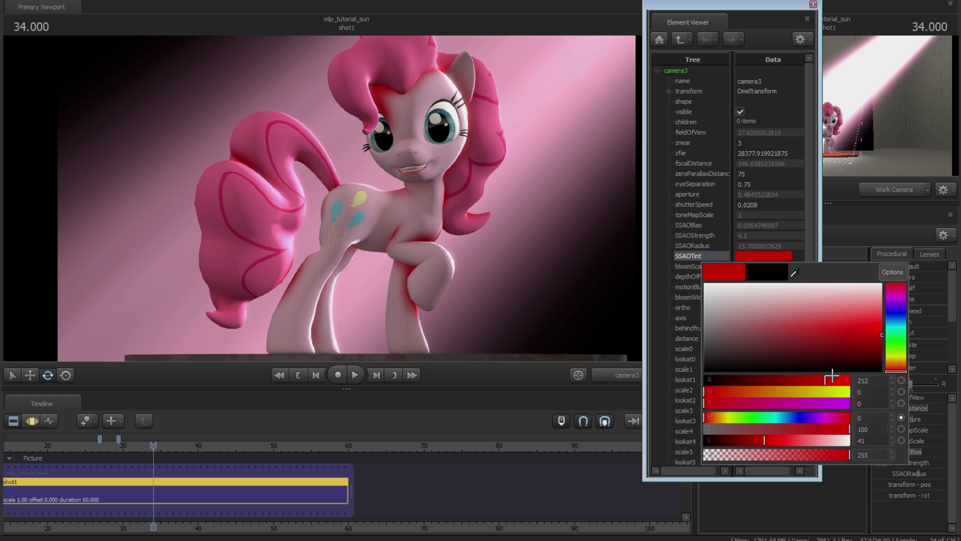
{"action": "left_click_drag", "start_coordinate": [831, 361], "coordinate": [817, 376]}
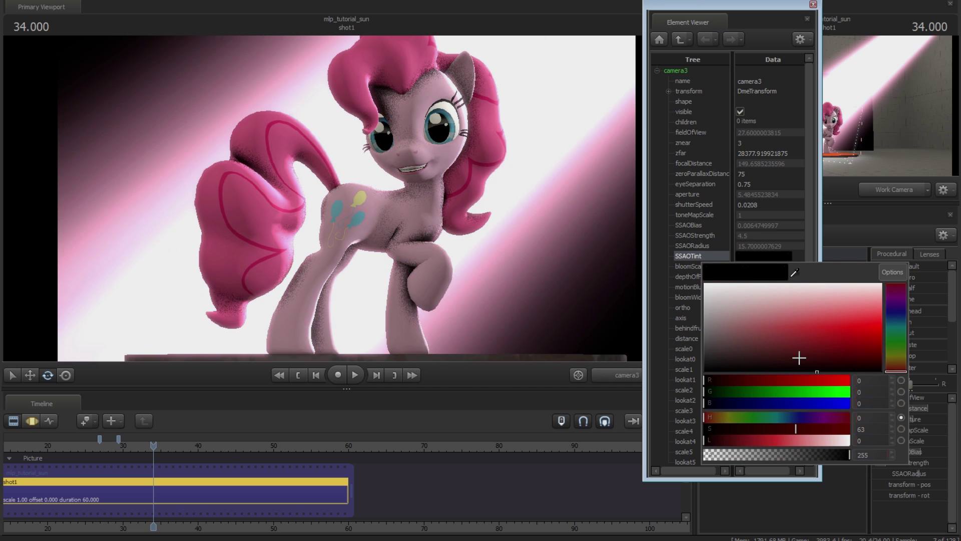
{"action": "left_click_drag", "start_coordinate": [799, 358], "coordinate": [700, 391]}
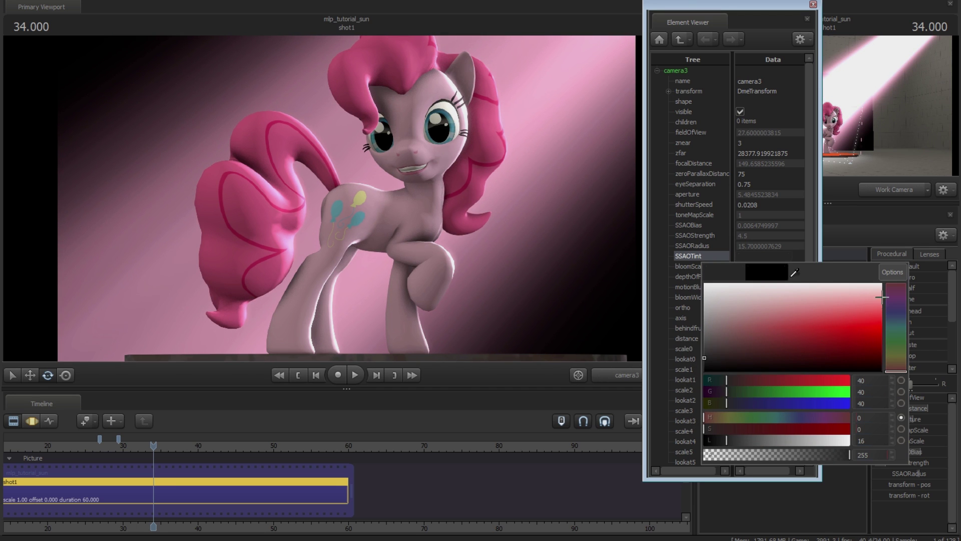
{"action": "left_click_drag", "start_coordinate": [722, 339], "coordinate": [681, 399]}
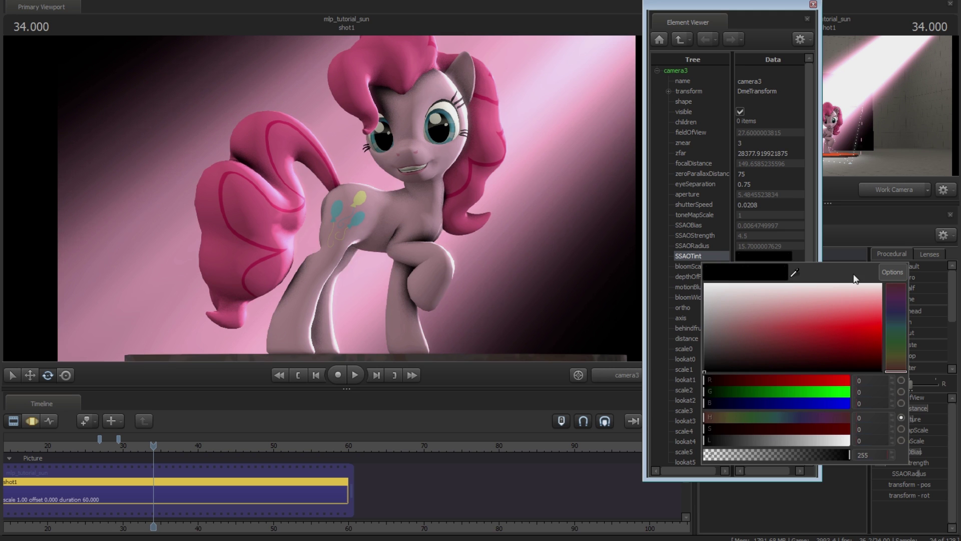
{"action": "left_click", "coordinate": [820, 254]}
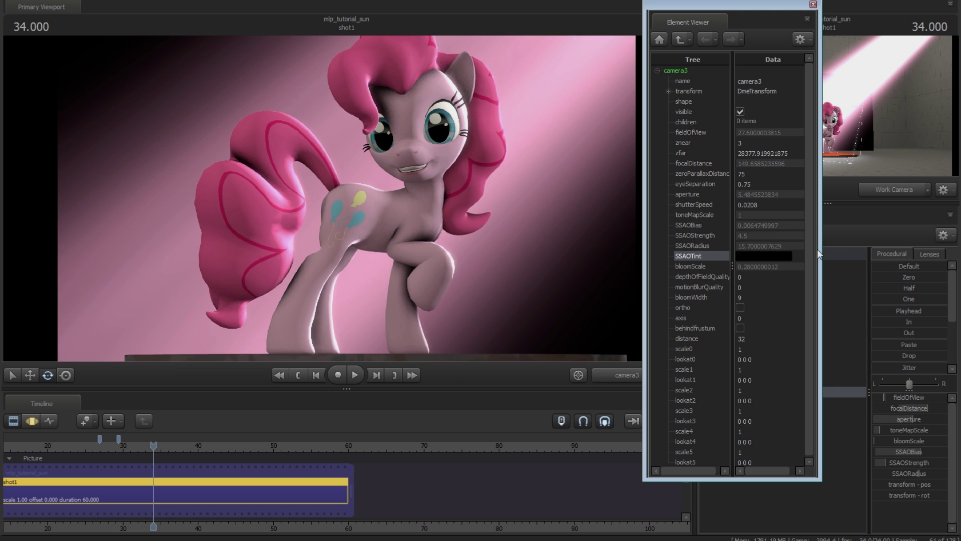
{"action": "left_click", "coordinate": [813, 5]}
Step: Set the ambient occlusion mode to Outline Only in the primary viewport's render settings
{"action": "right_click", "coordinate": [439, 171]}
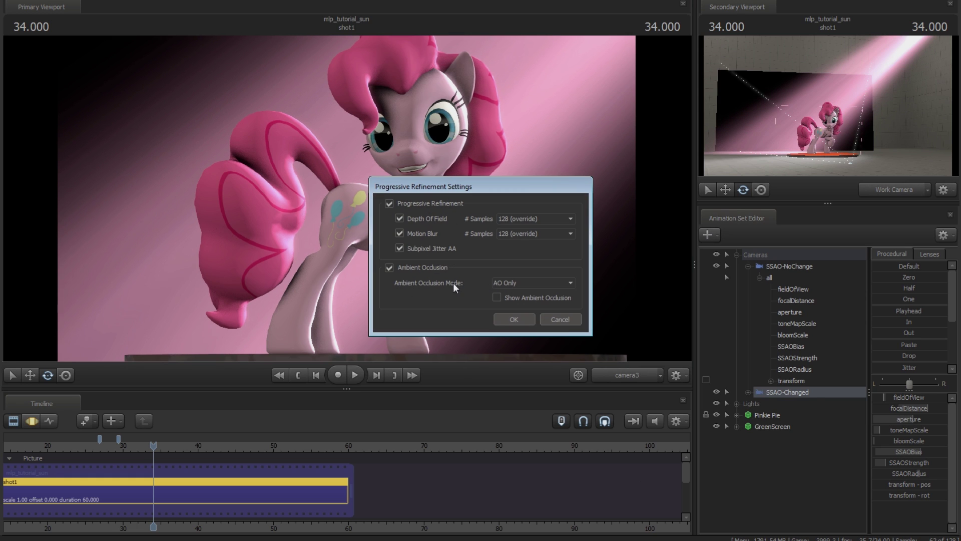
{"action": "left_click", "coordinate": [512, 284]}
{"action": "left_click", "coordinate": [511, 285]}
{"action": "left_click", "coordinate": [511, 285]}
{"action": "left_click", "coordinate": [515, 300]}
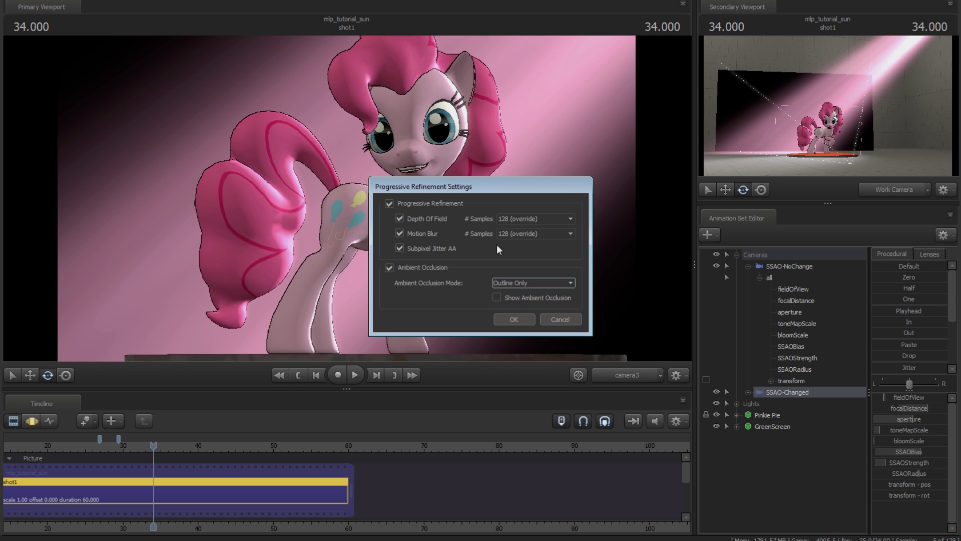
Step: Move the render settings dialog off the model, set the ambient occlusion mode to AO & Outline and accept
{"action": "left_click_drag", "start_coordinate": [491, 190], "coordinate": [662, 160]}
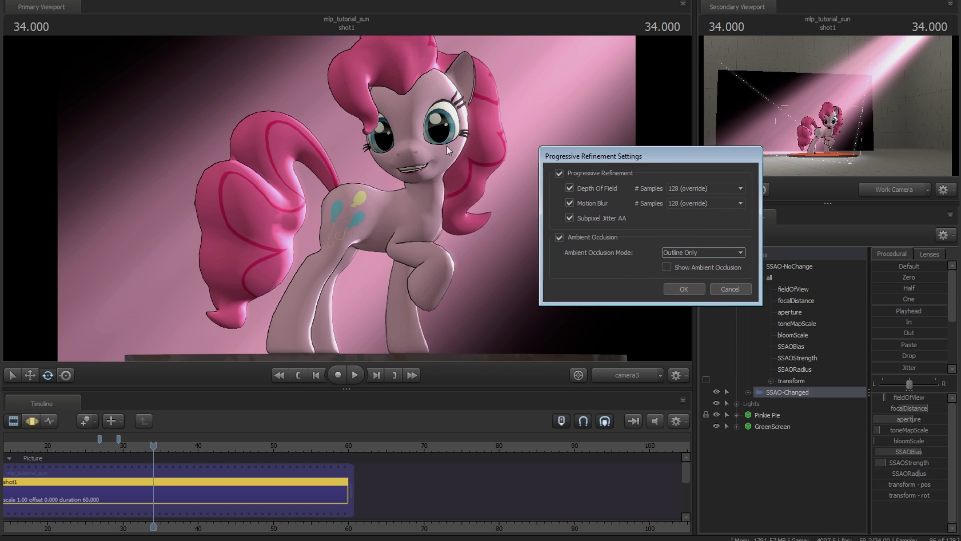
{"action": "left_click", "coordinate": [671, 252]}
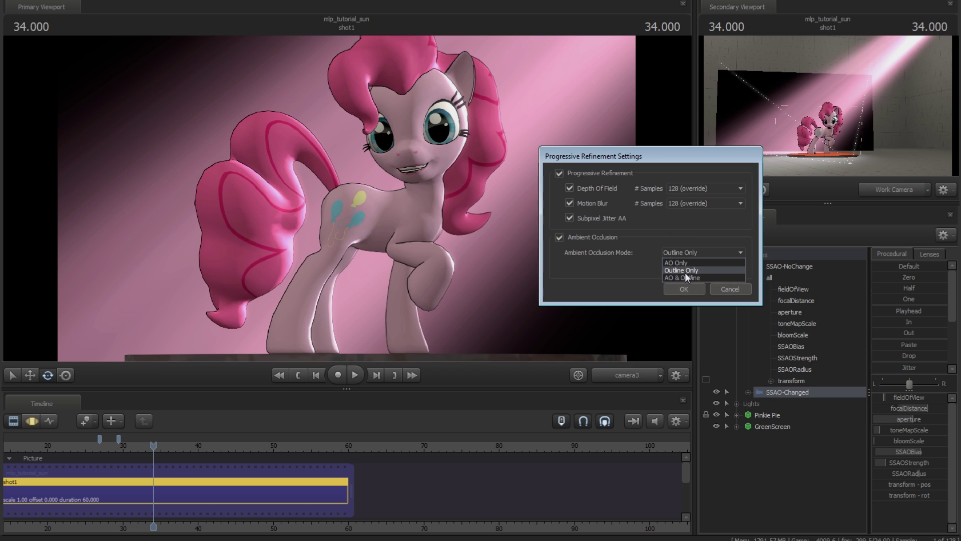
{"action": "left_click", "coordinate": [689, 282]}
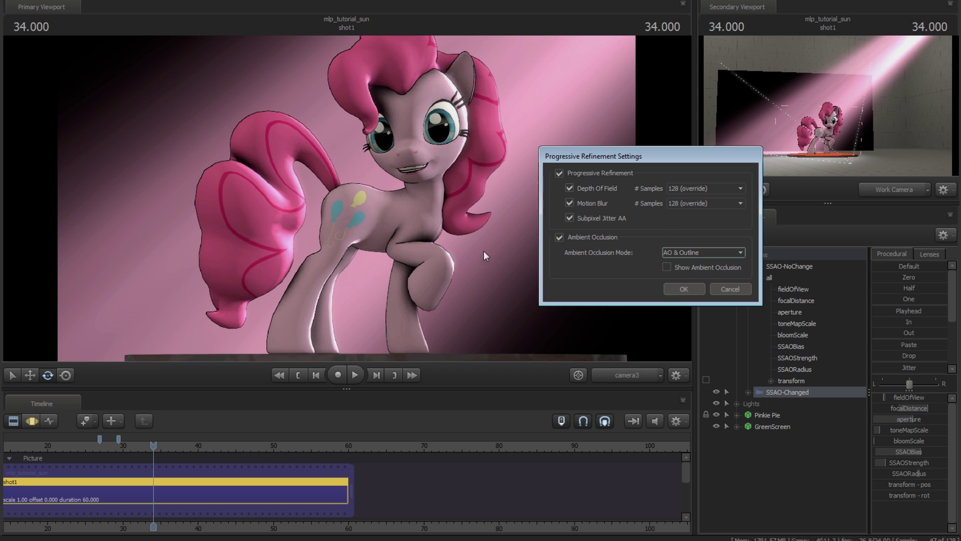
{"action": "left_click", "coordinate": [691, 290]}
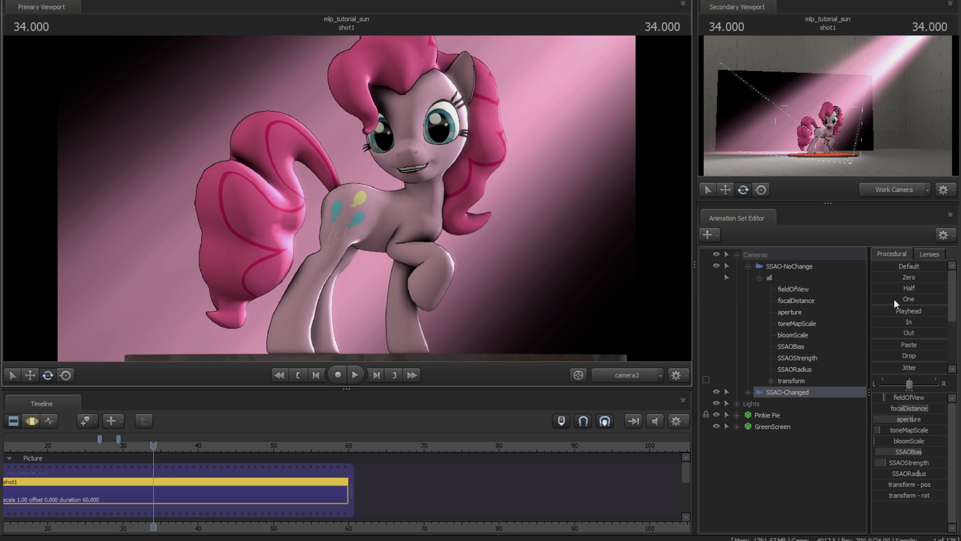
Step: Show the SSAO-Changed camera's Camera element in the Element Viewer
{"action": "right_click", "coordinate": [811, 394]}
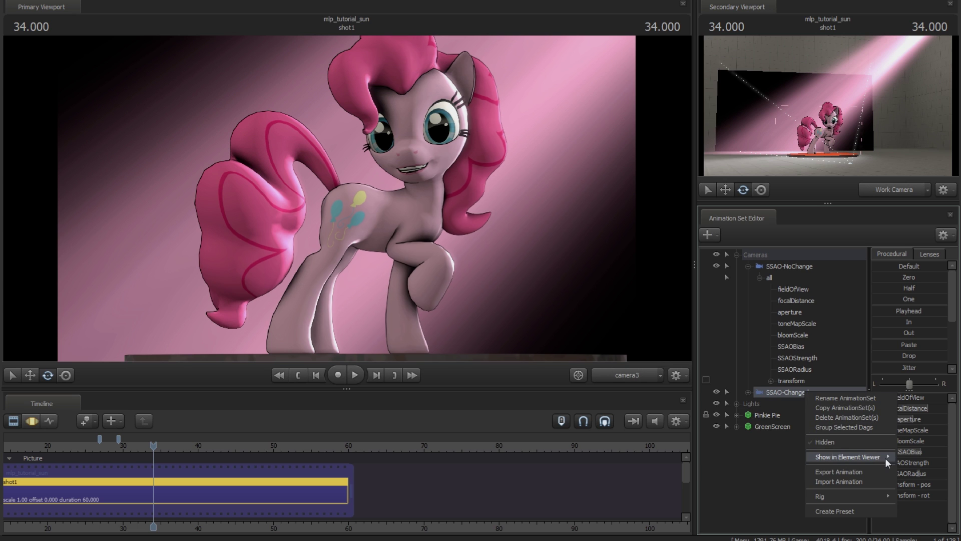
{"action": "mouse_move", "coordinate": [887, 458]}
{"action": "left_click", "coordinate": [912, 466]}
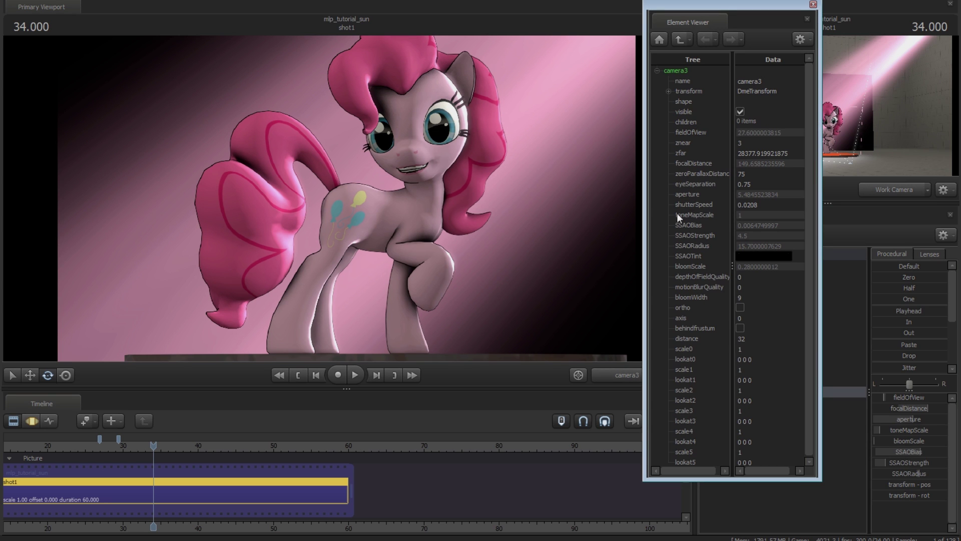
Step: Try a mid grey SSAOTint on the camera and close the Element Viewer
{"action": "left_click", "coordinate": [764, 258]}
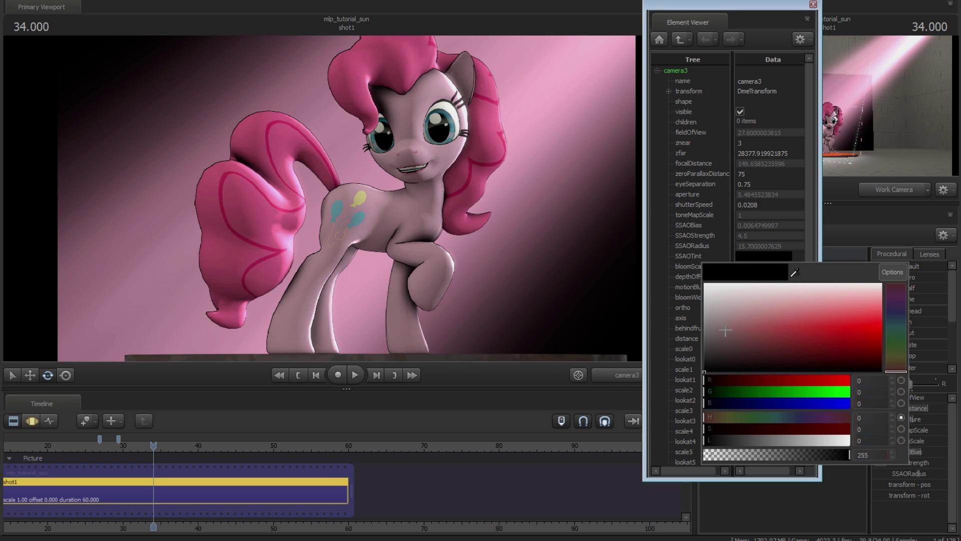
{"action": "left_click_drag", "start_coordinate": [726, 331], "coordinate": [696, 324]}
{"action": "left_click", "coordinate": [812, 4]}
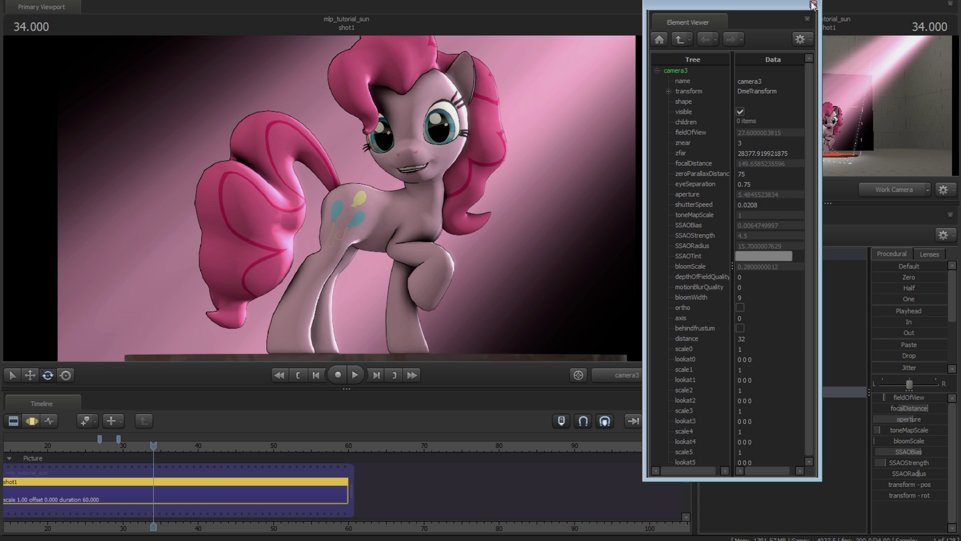
{"action": "left_click", "coordinate": [812, 4]}
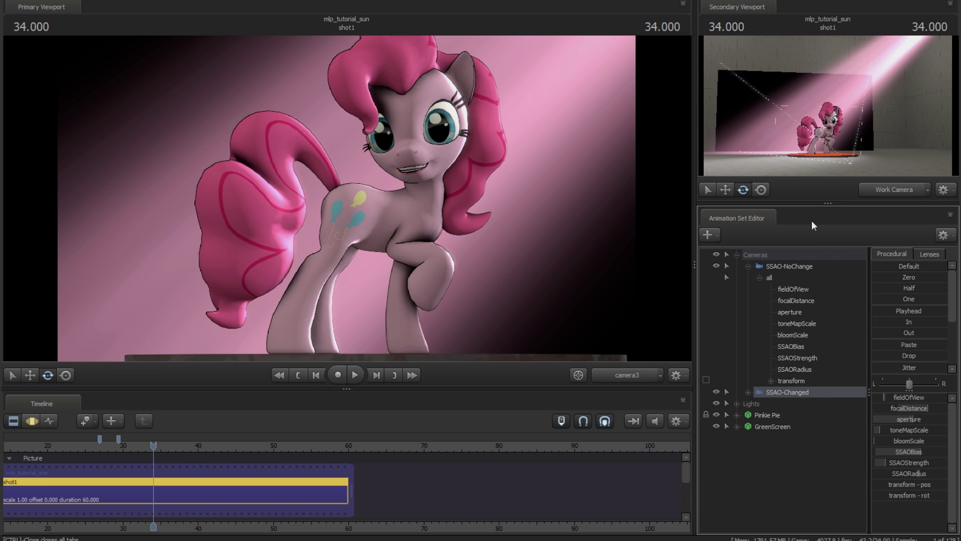
Step: Show the SSAO-Changed camera's element in the Element Viewer again and set its SSAOTint to grey, RGB 98, 98, 98
{"action": "right_click", "coordinate": [775, 392]}
{"action": "mouse_move", "coordinate": [827, 457]}
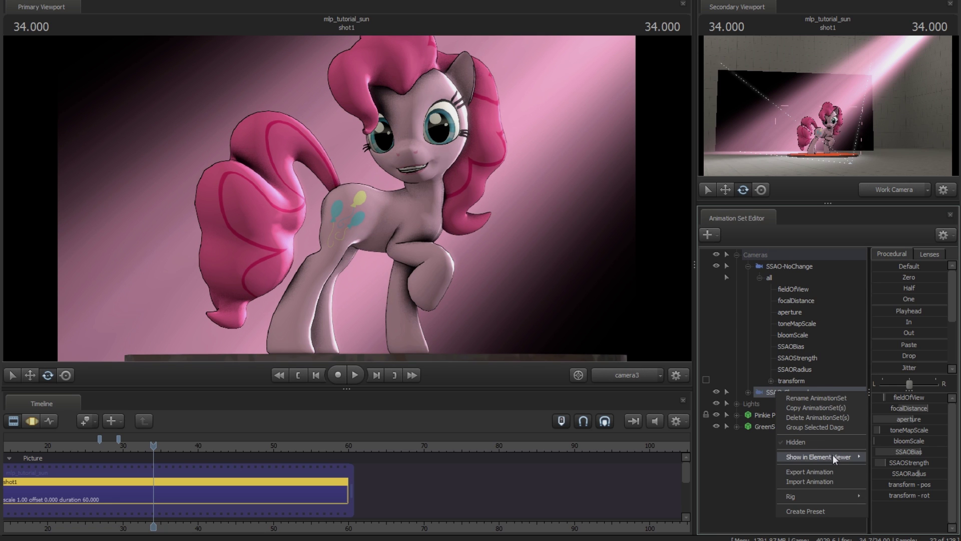
{"action": "left_click", "coordinate": [888, 468]}
{"action": "left_click", "coordinate": [765, 256]}
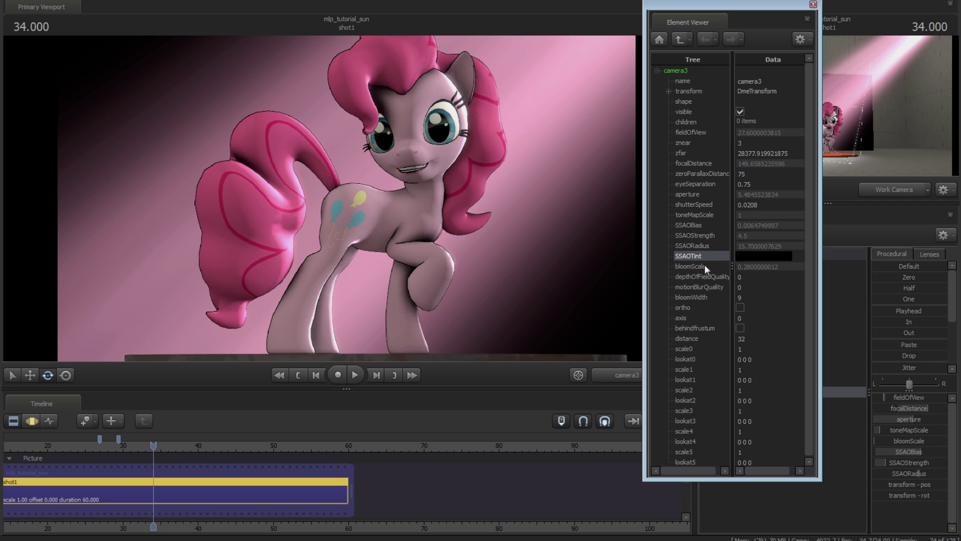
{"action": "mouse_move", "coordinate": [730, 316]}
{"action": "left_mouse_down"}
{"action": "mouse_move", "coordinate": [713, 341]}
{"action": "mouse_move", "coordinate": [703, 347]}
{"action": "mouse_move", "coordinate": [704, 337]}
{"action": "left_mouse_up"}
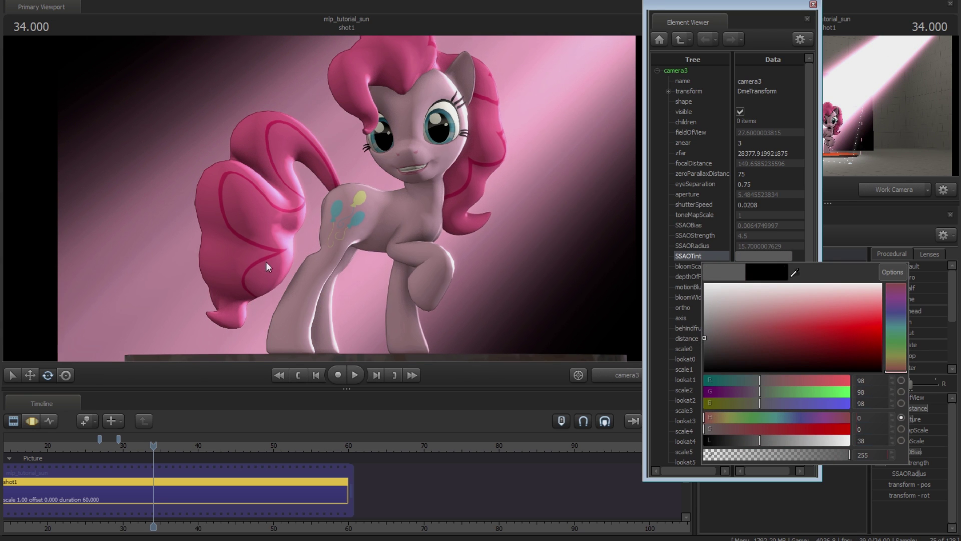
Step: Try pale pink, white and dark grey (RGB 78, 78, 78) as the camera's SSAOTint
{"action": "left_click", "coordinate": [728, 308]}
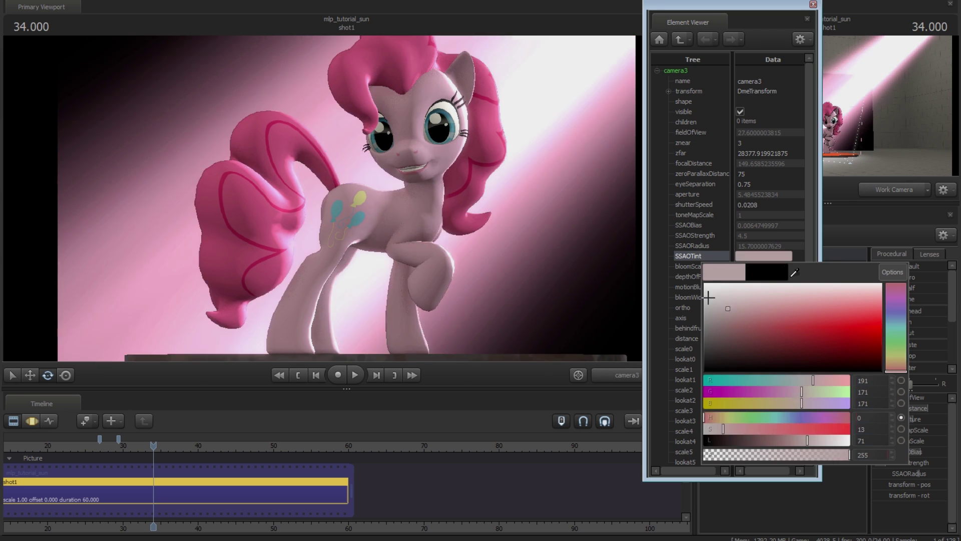
{"action": "left_click_drag", "start_coordinate": [709, 297], "coordinate": [652, 281]}
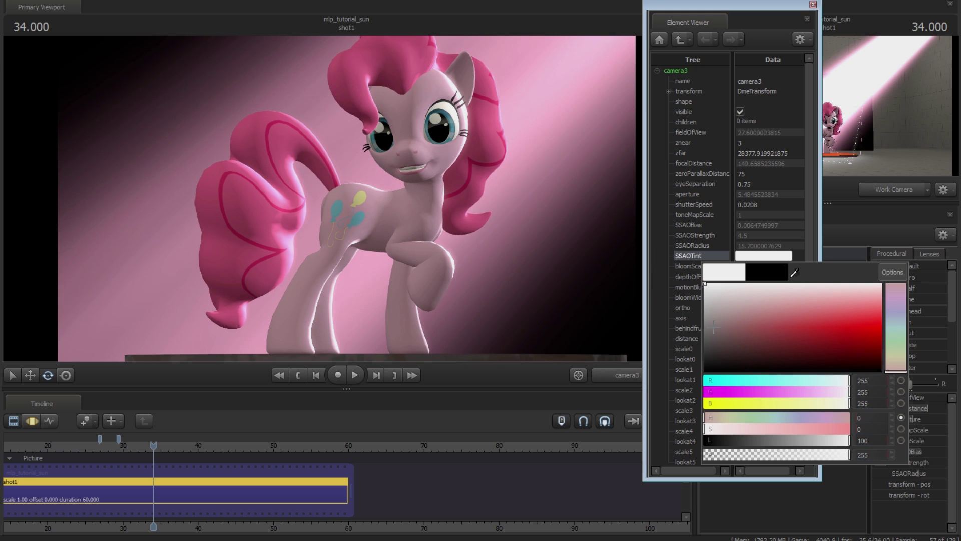
{"action": "left_click_drag", "start_coordinate": [713, 328], "coordinate": [698, 343]}
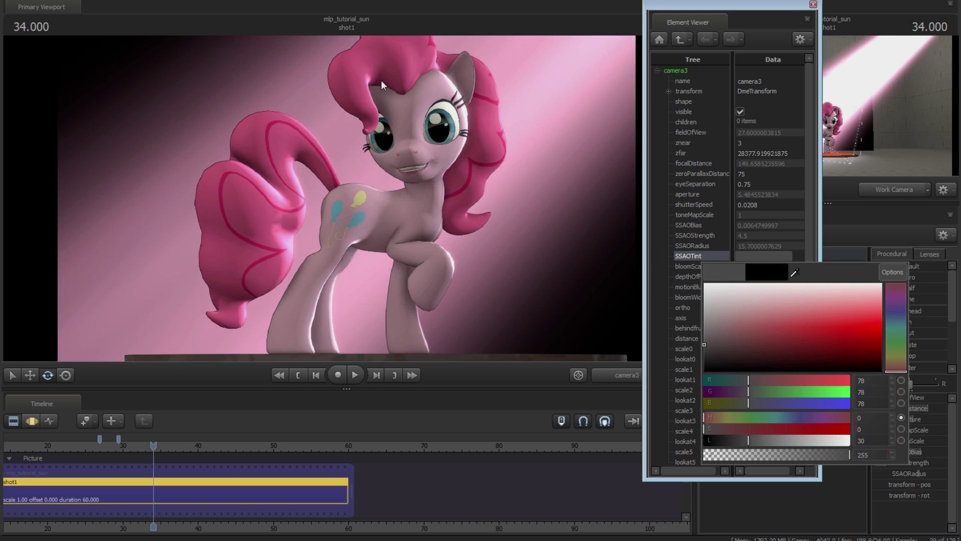
Step: Try SSAOTint greys of RGB 130 and 111, settle on dark grey RGB 73, 73, 73 and close the Element Viewer
{"action": "left_click_drag", "start_coordinate": [720, 339], "coordinate": [694, 326]}
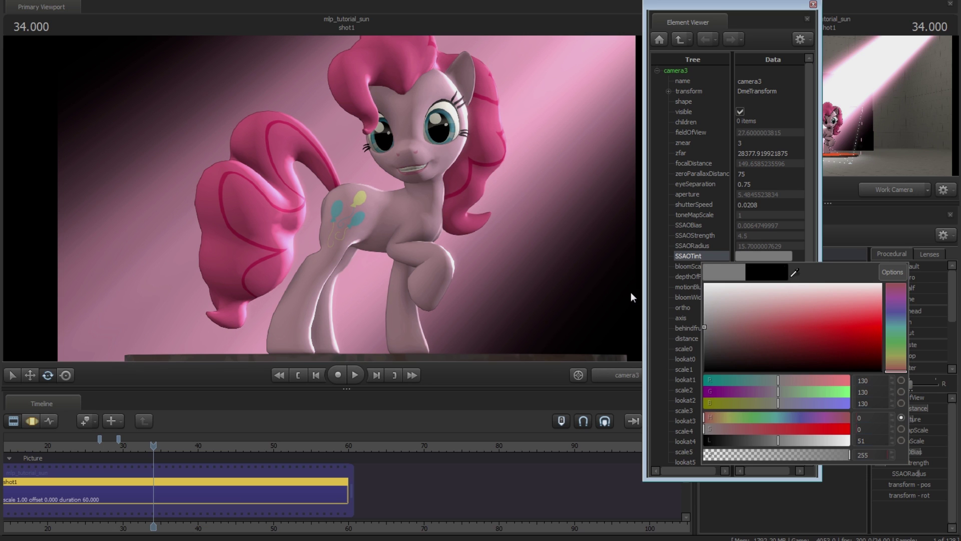
{"action": "left_click_drag", "start_coordinate": [707, 334], "coordinate": [696, 340]}
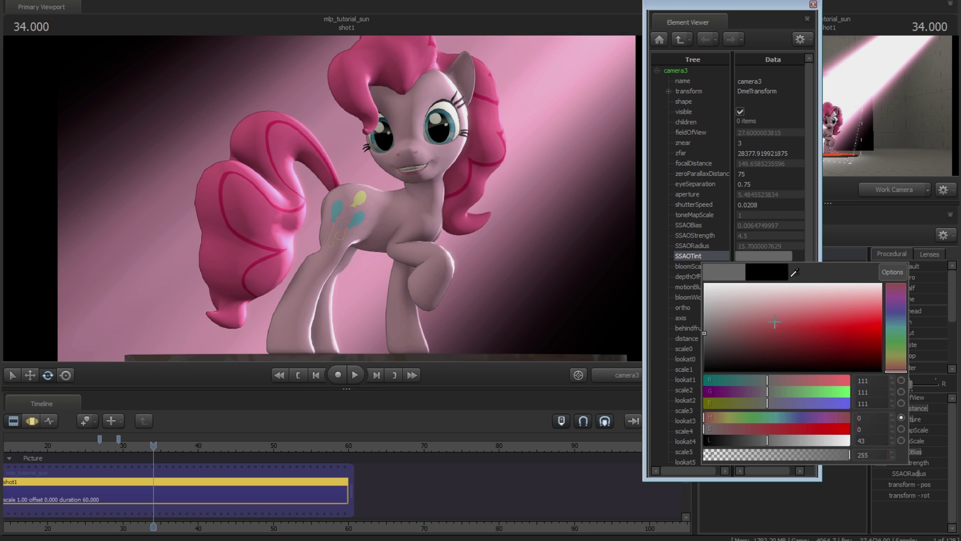
{"action": "left_click", "coordinate": [716, 344]}
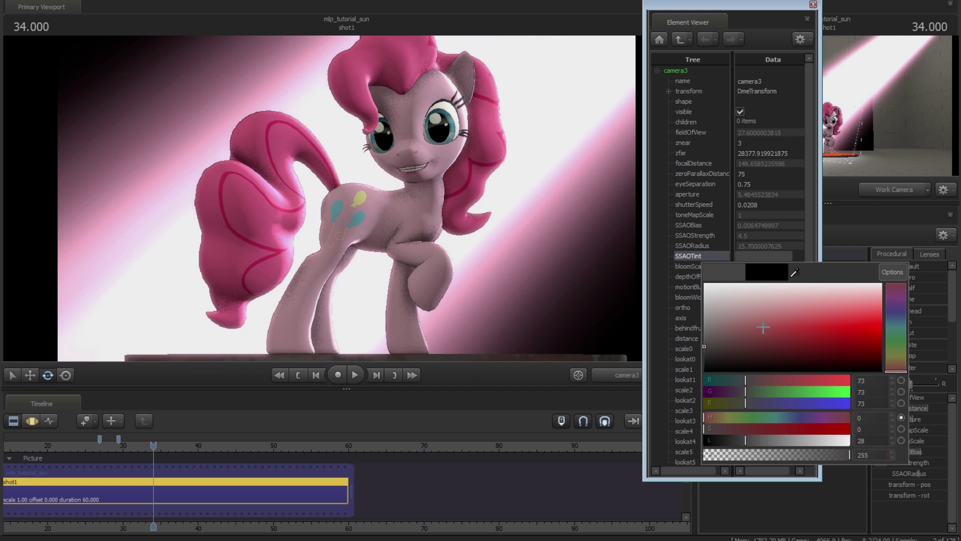
{"action": "left_click", "coordinate": [813, 4]}
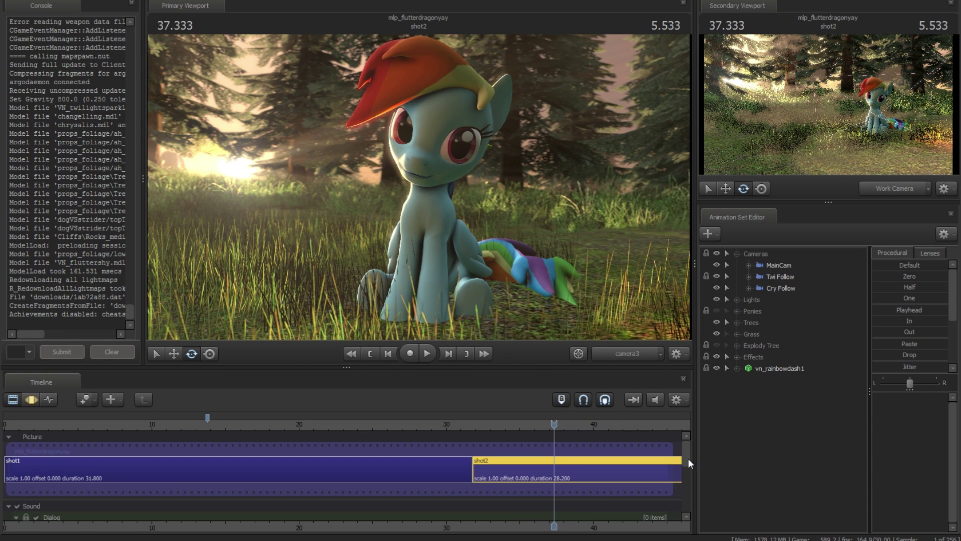
Step: Bring up the Rule of Thirds Overlay web page, read how to install and apply it, and put the browser away
{"action": "left_click_drag", "start_coordinate": [960, 165], "coordinate": [614, 77]}
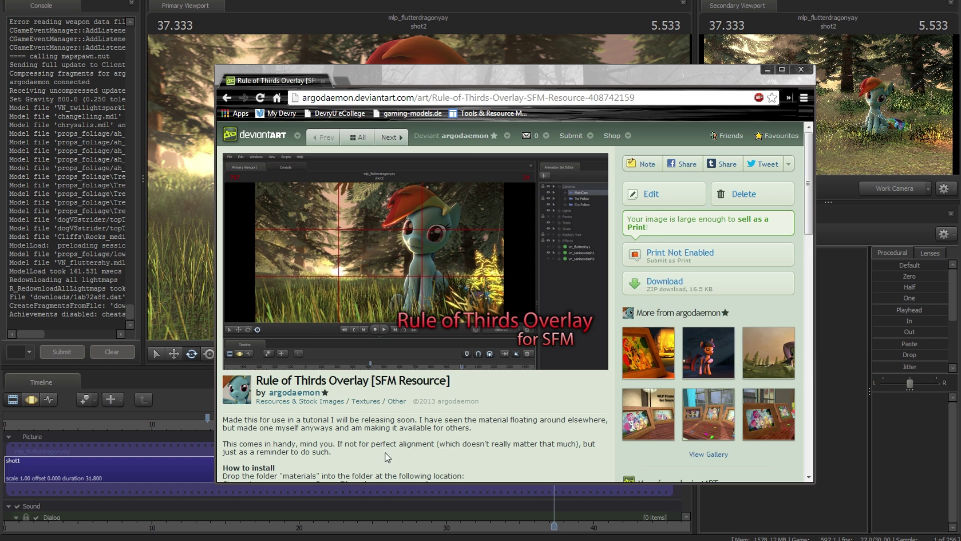
{"action": "scroll", "coordinate": [330, 316], "scroll_direction": "down", "scroll_amount": 4}
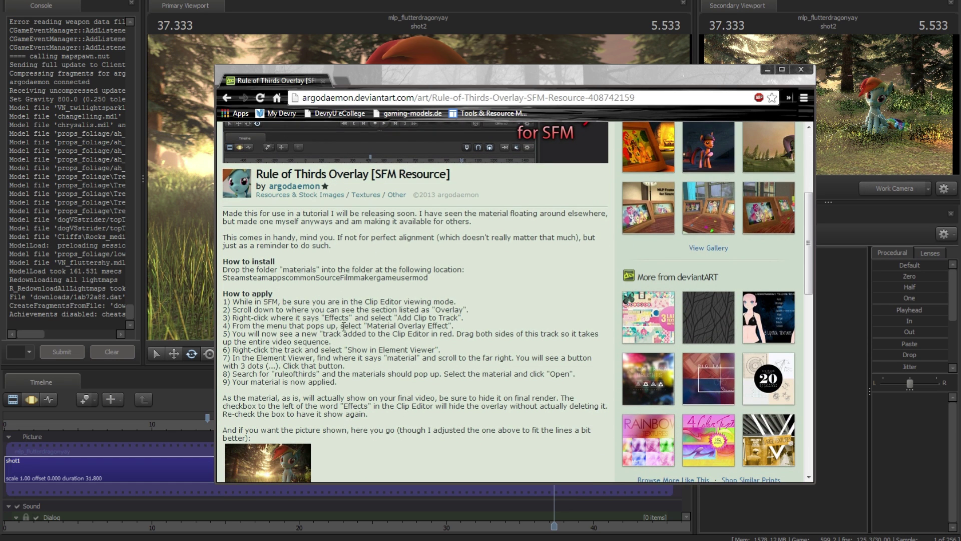
{"action": "left_click", "coordinate": [767, 69]}
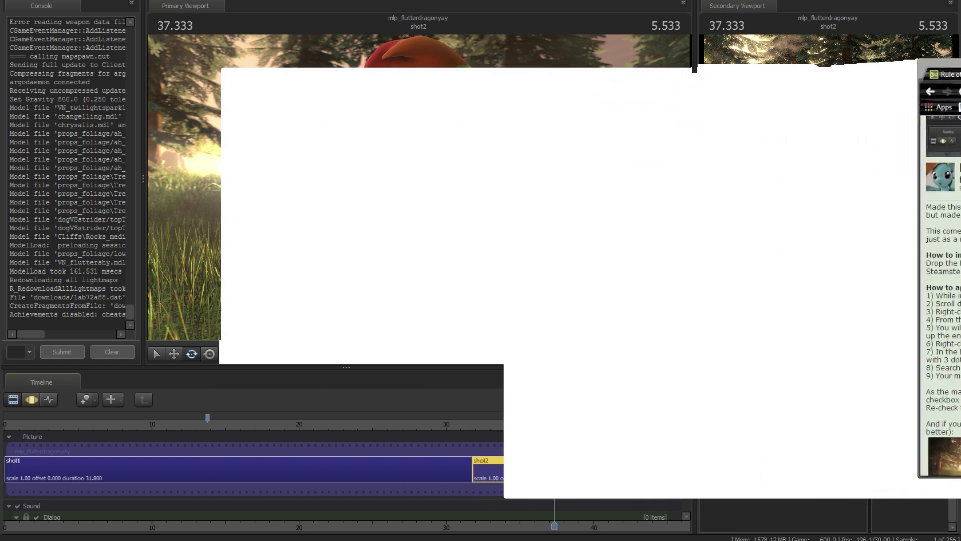
Step: Add a Material Overlay Effect clip to the Overlay group's Effects track in the timeline
{"action": "left_click_drag", "start_coordinate": [686, 449], "coordinate": [675, 501]}
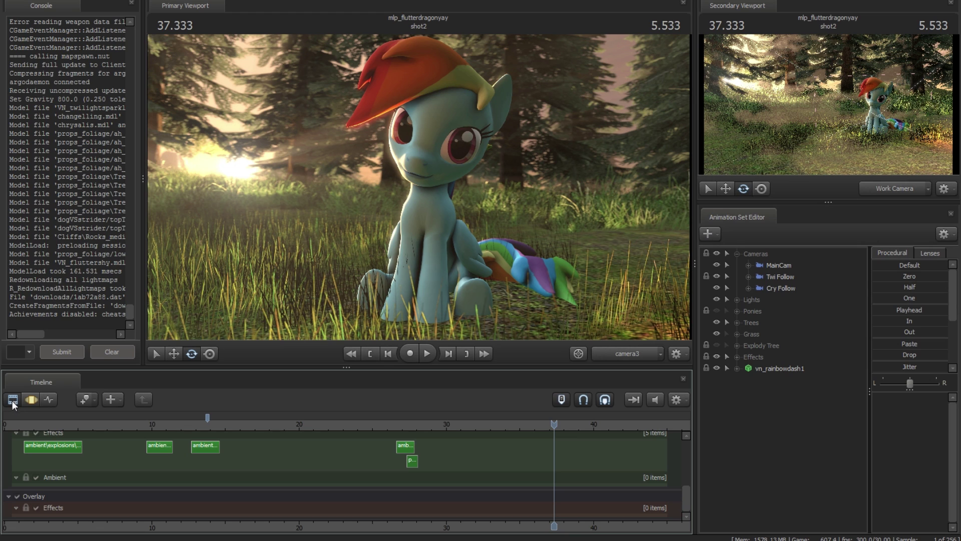
{"action": "right_click", "coordinate": [125, 505]}
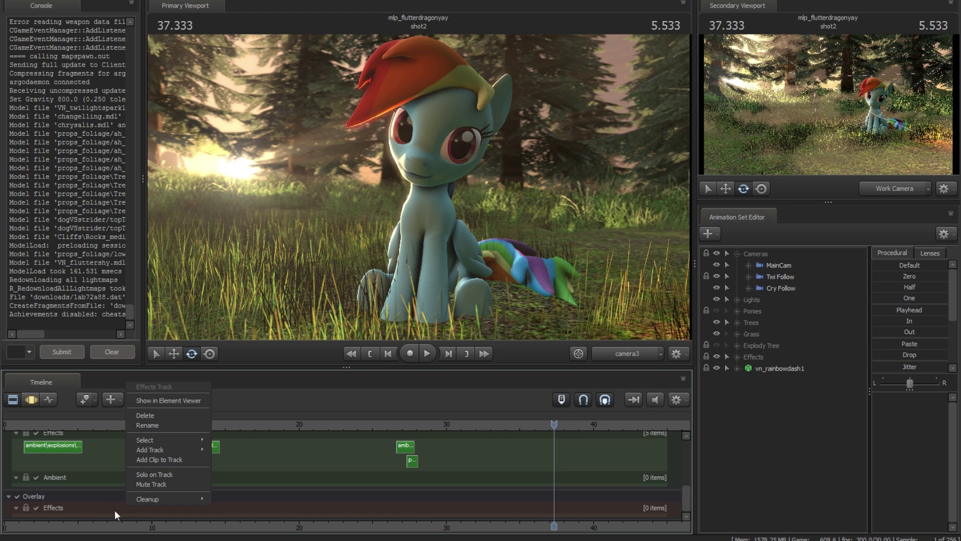
{"action": "left_click", "coordinate": [164, 458]}
{"action": "left_click", "coordinate": [430, 221]}
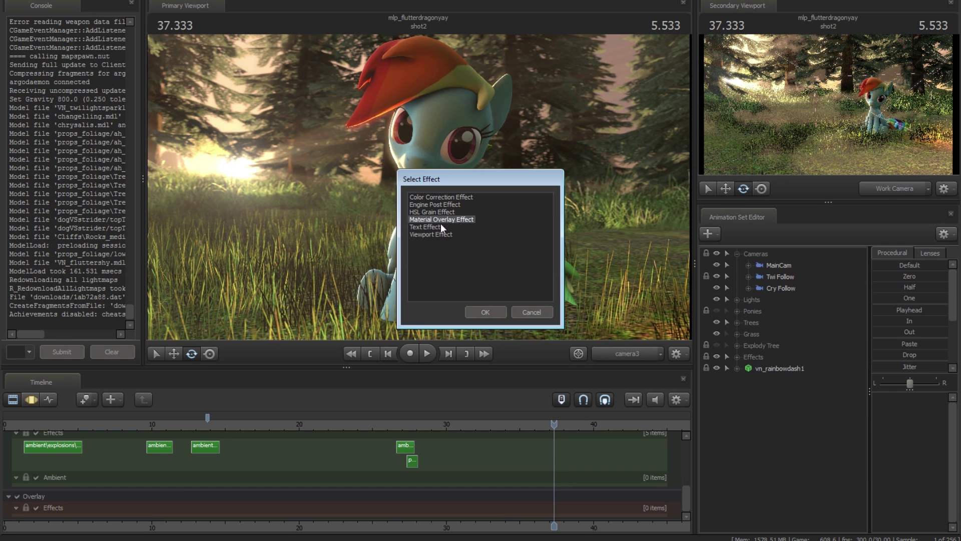
{"action": "left_click", "coordinate": [485, 312]}
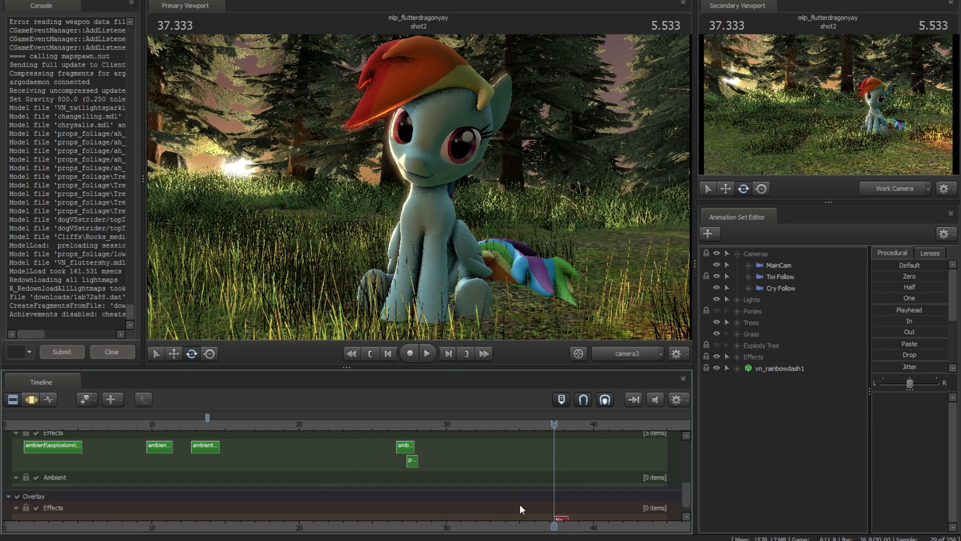
Step: Stretch both ends of the new overlay clip so it spans the entire video sequence
{"action": "scroll", "coordinate": [686, 492], "scroll_direction": "down", "scroll_amount": 1}
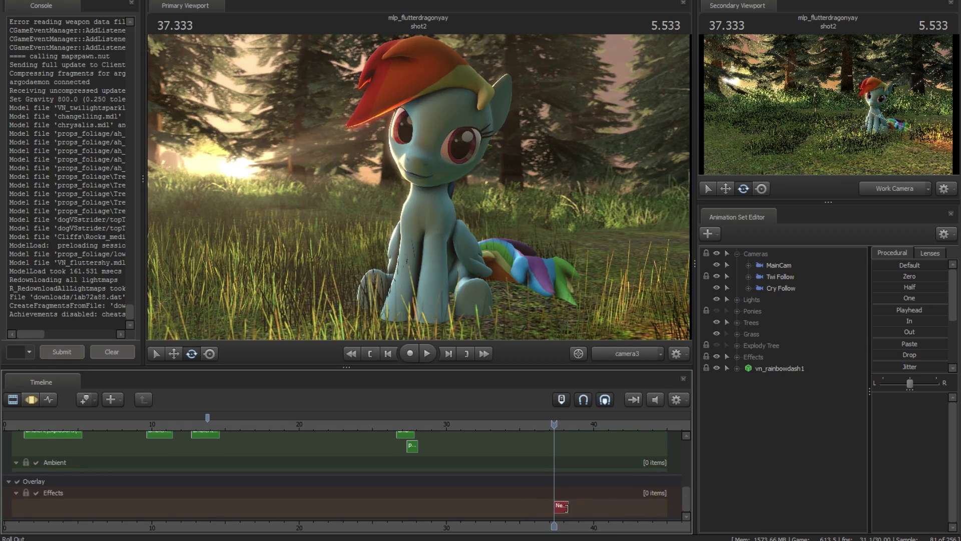
{"action": "left_click_drag", "start_coordinate": [566, 508], "coordinate": [660, 505]}
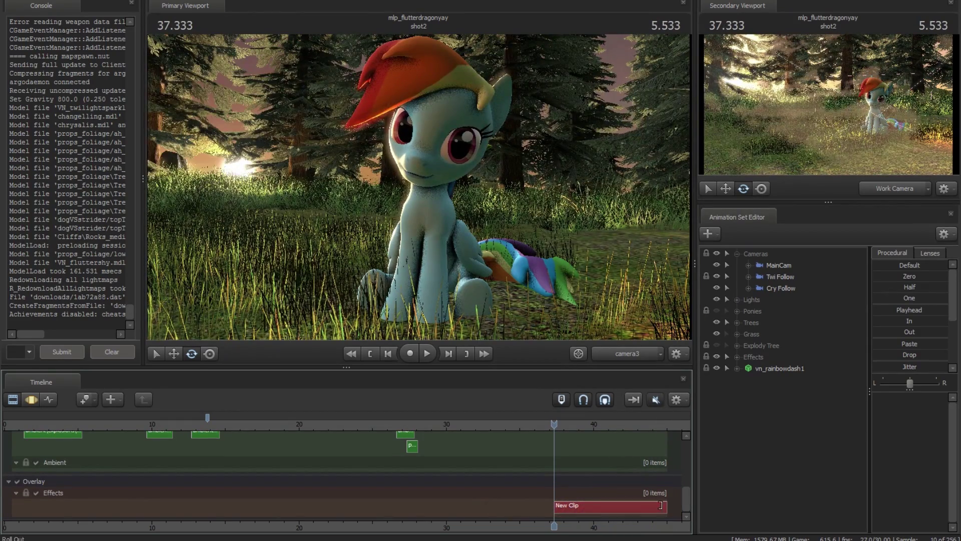
{"action": "left_click_drag", "start_coordinate": [557, 507], "coordinate": [13, 507]}
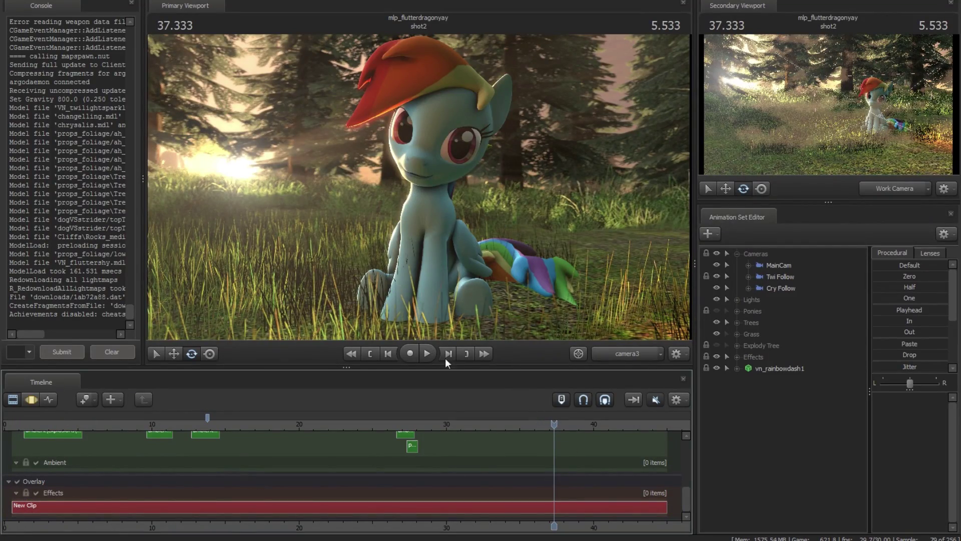
Step: Set the overlay clip's material to tools\ruleofthirds_1080.vmt, close its element data and toggle the overlay Effects track's visibility
{"action": "right_click", "coordinate": [429, 506]}
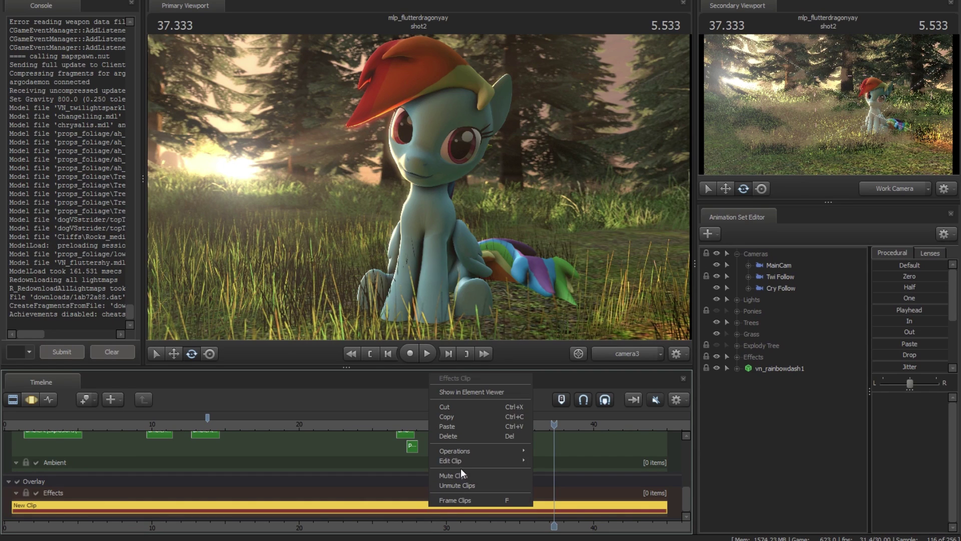
{"action": "left_click", "coordinate": [469, 391]}
{"action": "left_click_drag", "start_coordinate": [645, 240], "coordinate": [489, 240]}
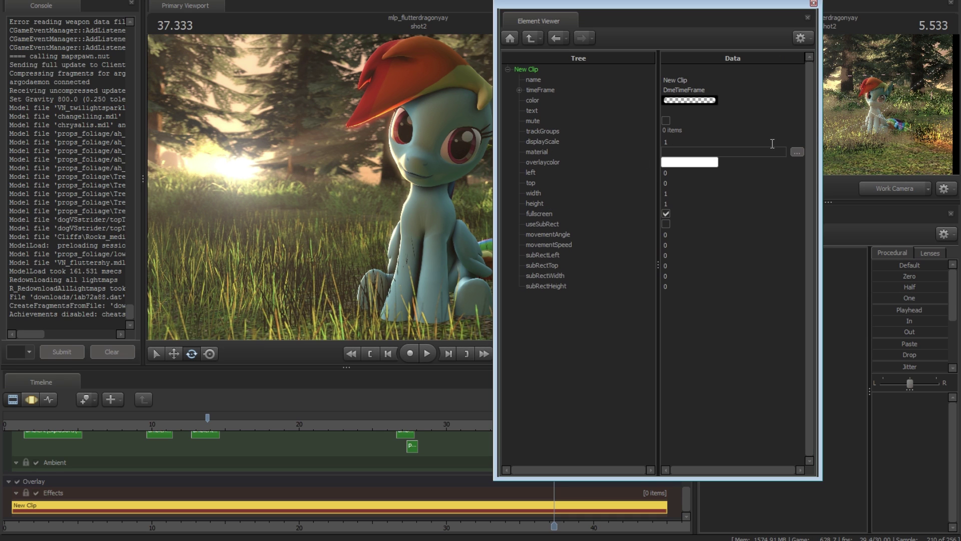
{"action": "left_click", "coordinate": [795, 152]}
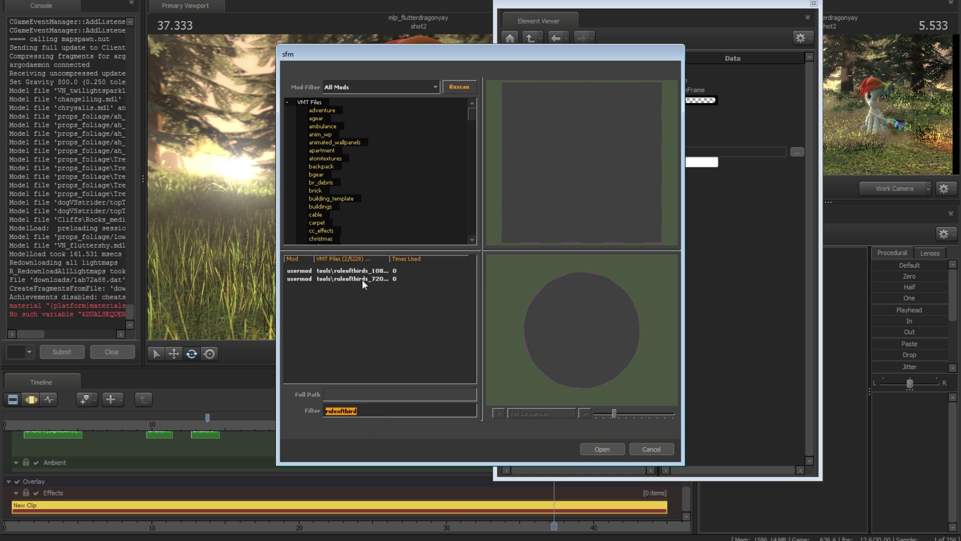
{"action": "left_click", "coordinate": [341, 271]}
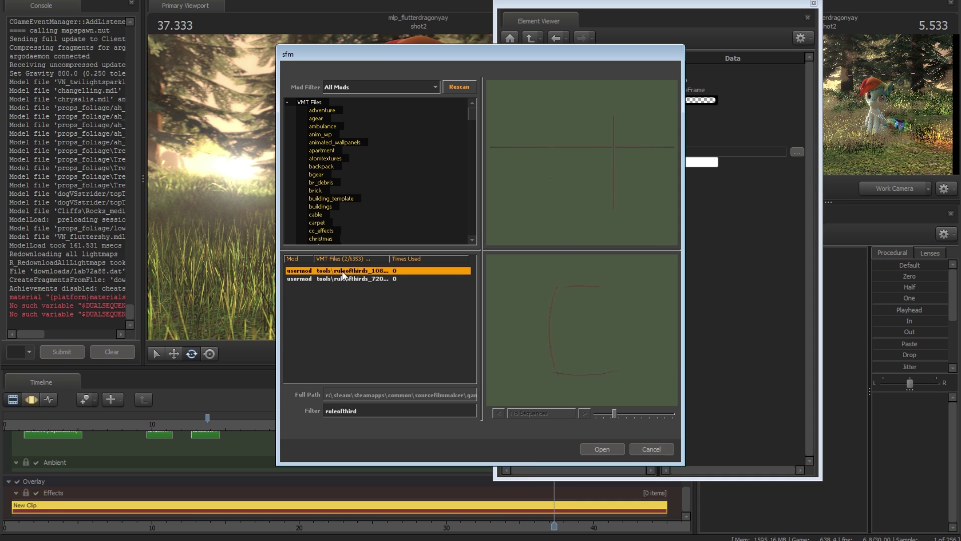
{"action": "left_click", "coordinate": [601, 448]}
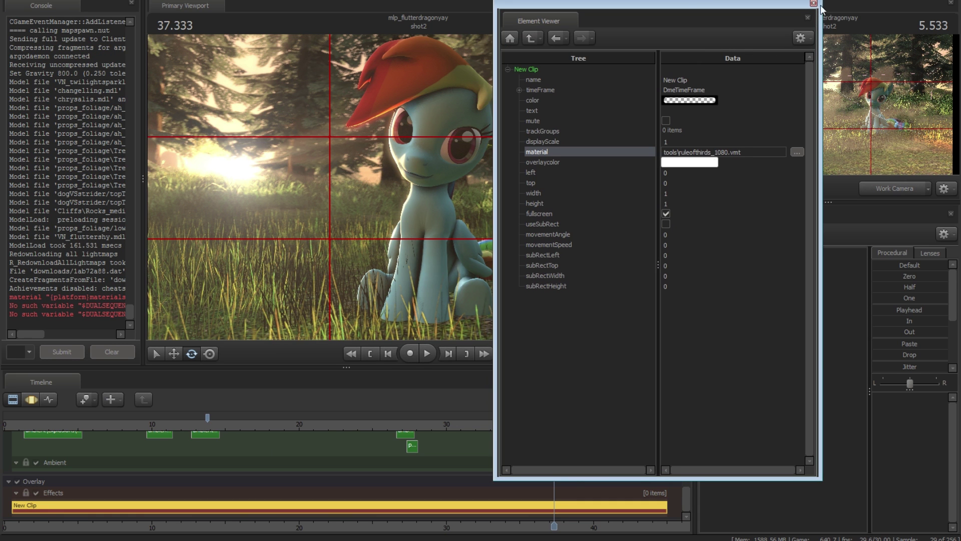
{"action": "left_click", "coordinate": [815, 4]}
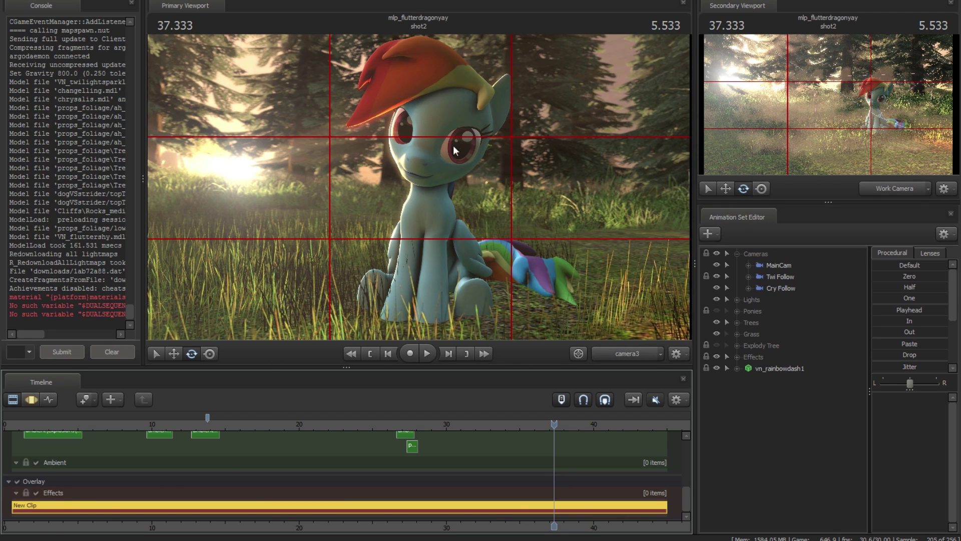
{"action": "left_click", "coordinate": [36, 493]}
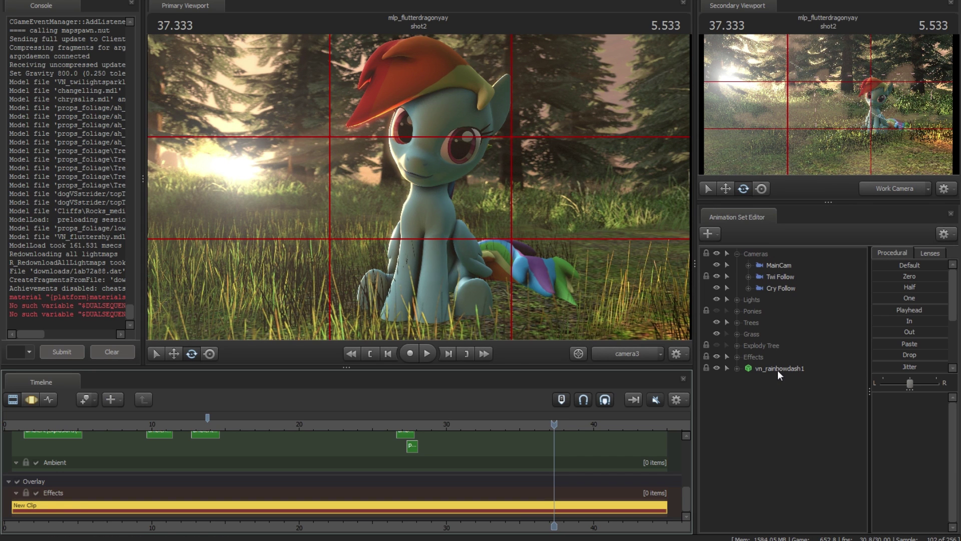
Step: Select MainCam and reframe the shot so the pony sits along the right vertical thirds line with its eyes near the upper line
{"action": "left_click", "coordinate": [779, 264]}
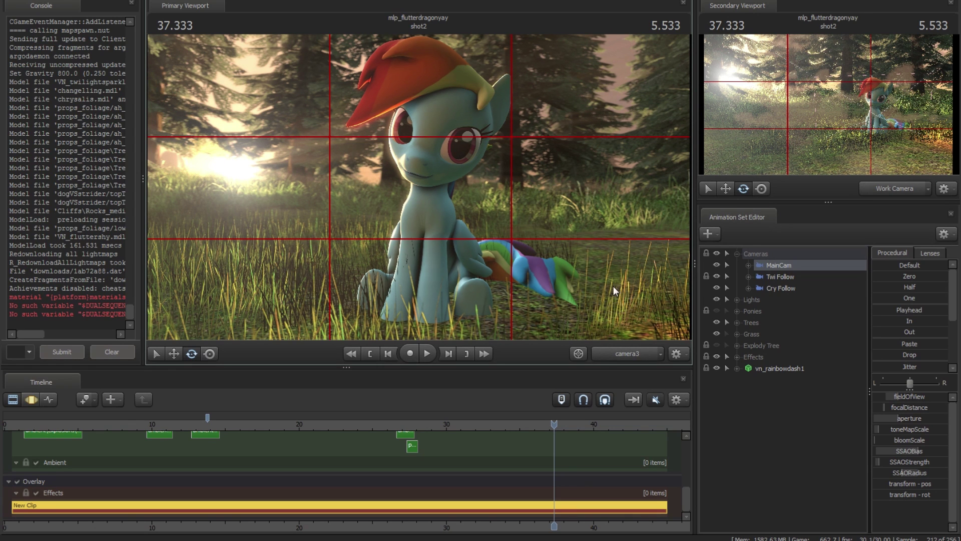
{"action": "left_click", "coordinate": [577, 274]}
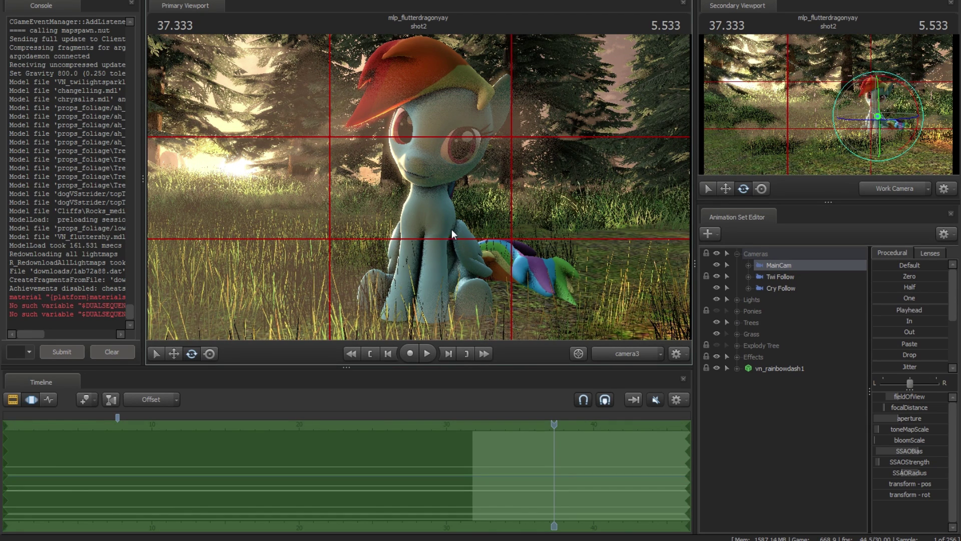
{"action": "left_click_drag", "start_coordinate": [523, 248], "coordinate": [504, 165]}
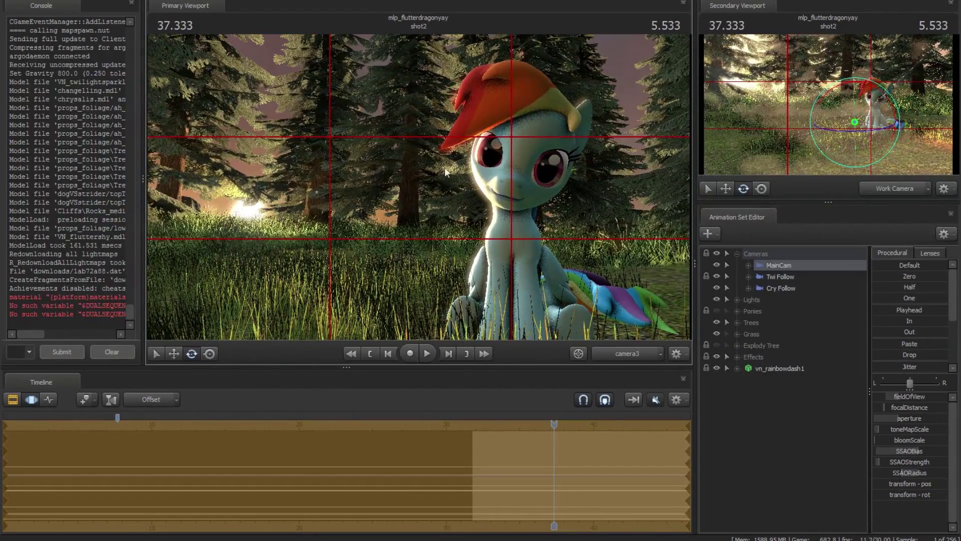
{"action": "left_click_drag", "start_coordinate": [518, 248], "coordinate": [519, 248]}
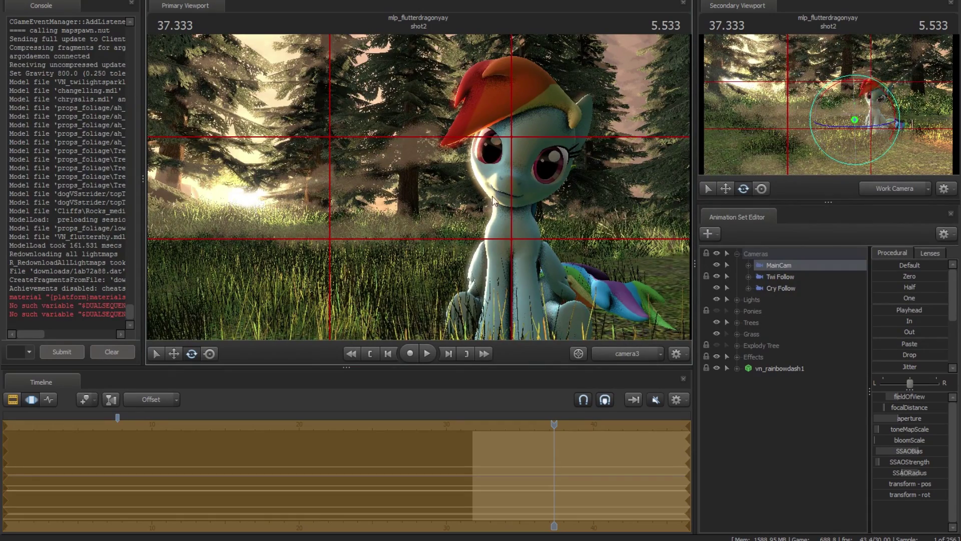
{"action": "left_click_drag", "start_coordinate": [493, 200], "coordinate": [493, 200]}
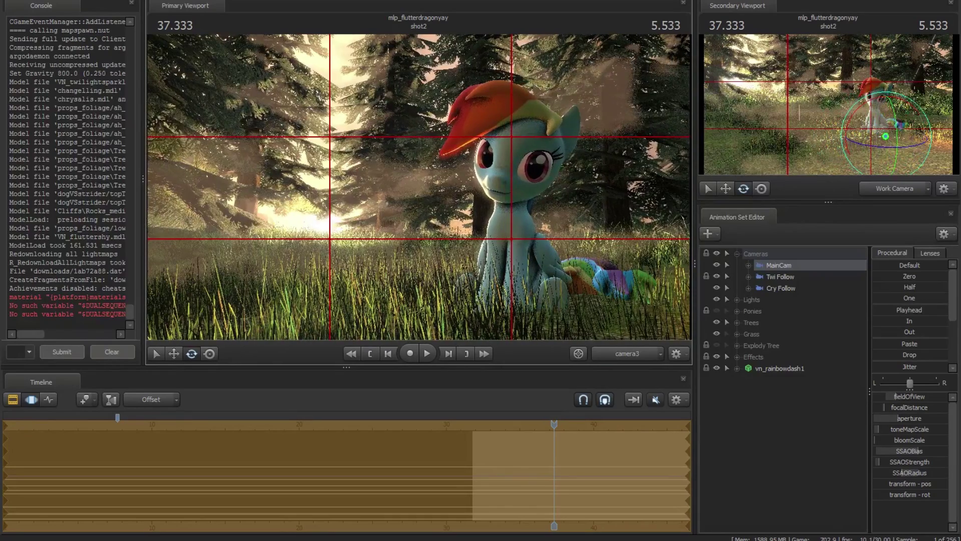
Step: Hide the rule-of-thirds guides by disabling the Overlay group's Effects track in the clip timeline
{"action": "key", "text": "F2"}
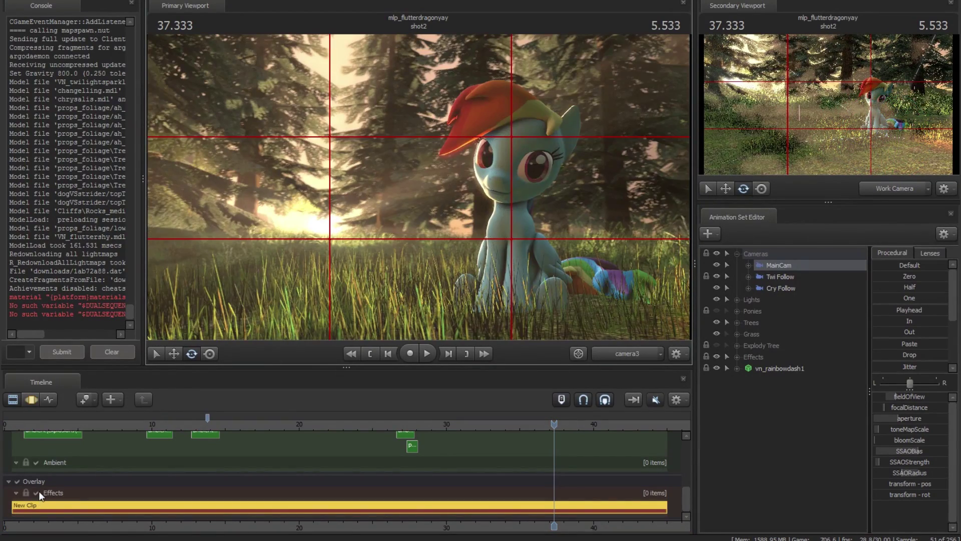
{"action": "left_click", "coordinate": [36, 493]}
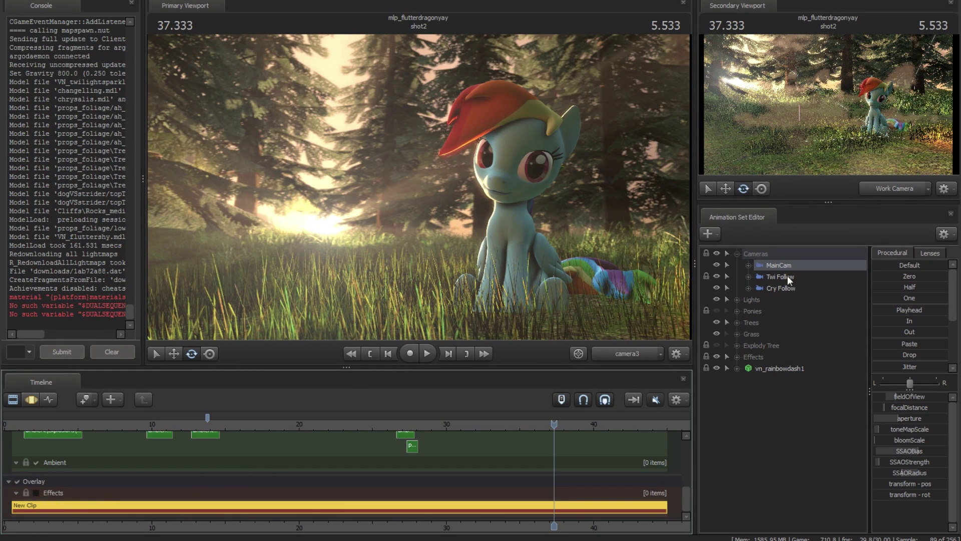
Step: Lower MainCam's focal distance and toggle the Overlay group's Effects track back on in the clip timeline
{"action": "key", "text": "F3"}
{"action": "left_click_drag", "start_coordinate": [906, 407], "coordinate": [878, 407]}
{"action": "key", "text": "F2"}
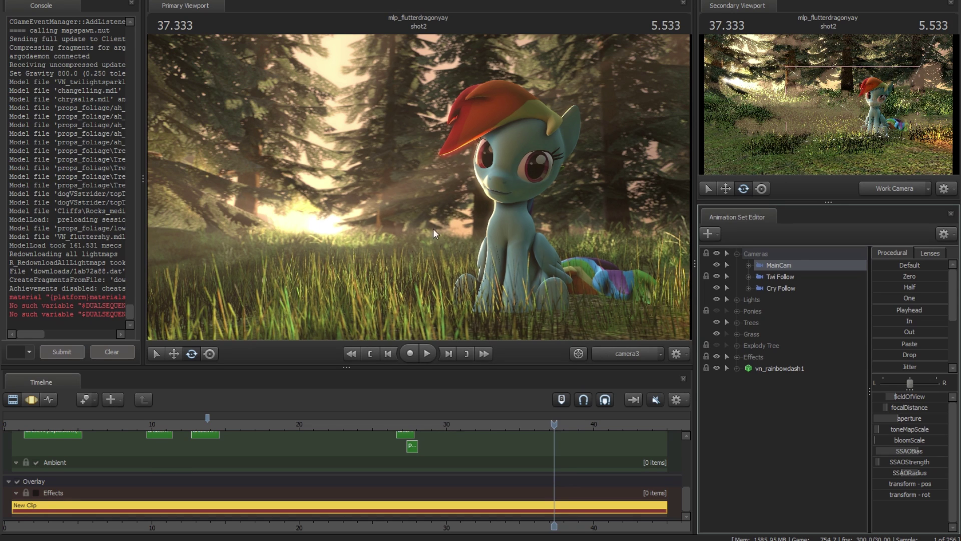
{"action": "left_click", "coordinate": [35, 493]}
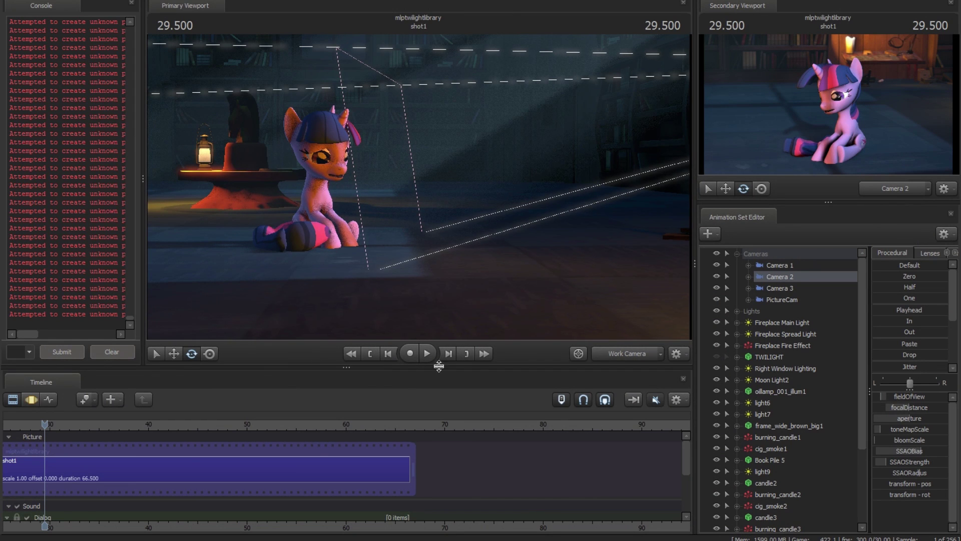
Step: Scrub the library scene's shot1 back to 28.1 and forward to 32.933 seconds to review the seated pony's animation
{"action": "middle_click_drag", "start_coordinate": [176, 530], "coordinate": [284, 453]}
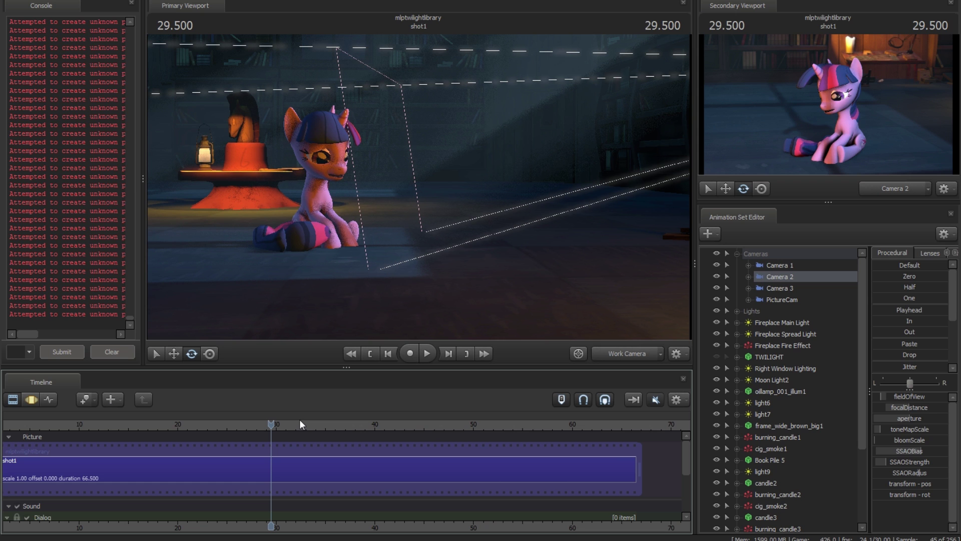
{"action": "left_click_drag", "start_coordinate": [267, 425], "coordinate": [254, 425]}
{"action": "scroll", "coordinate": [287, 450], "scroll_direction": "down", "scroll_amount": 3}
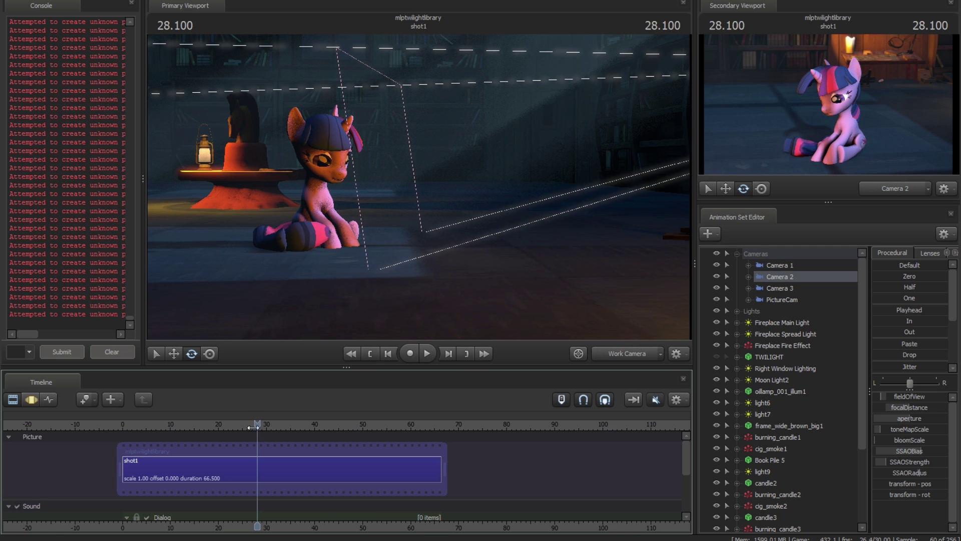
{"action": "left_click_drag", "start_coordinate": [253, 427], "coordinate": [277, 427]}
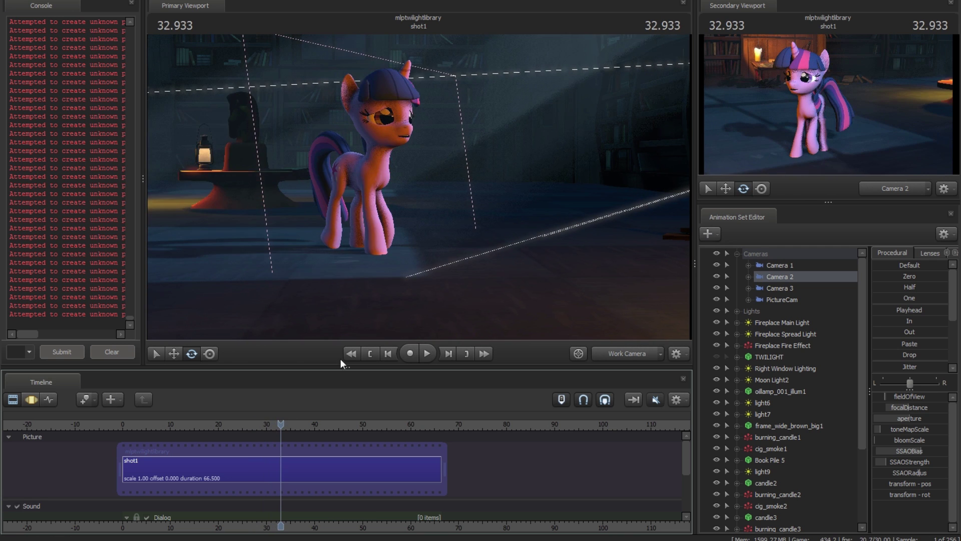
Step: Move the Work Camera close to the pony's hooves and play the walk from 32.933 seconds
{"action": "left_click_drag", "start_coordinate": [420, 199], "coordinate": [419, 200]}
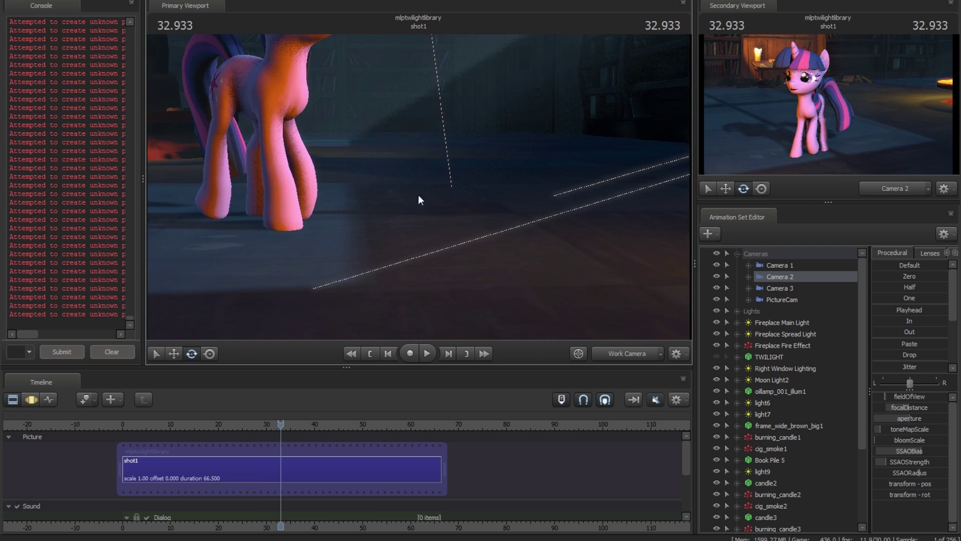
{"action": "key", "text": "space"}
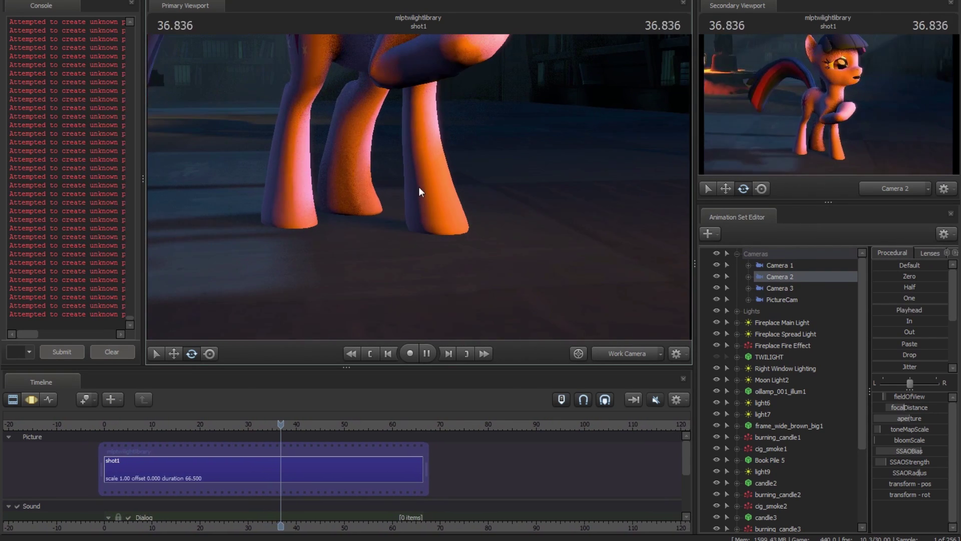
{"action": "key", "text": "space"}
Step: Rewind and replay the walk through Camera 2, ending at 38.9 seconds, to compare the final framing
{"action": "left_click_drag", "start_coordinate": [291, 430], "coordinate": [250, 429]}
{"action": "key", "text": "space"}
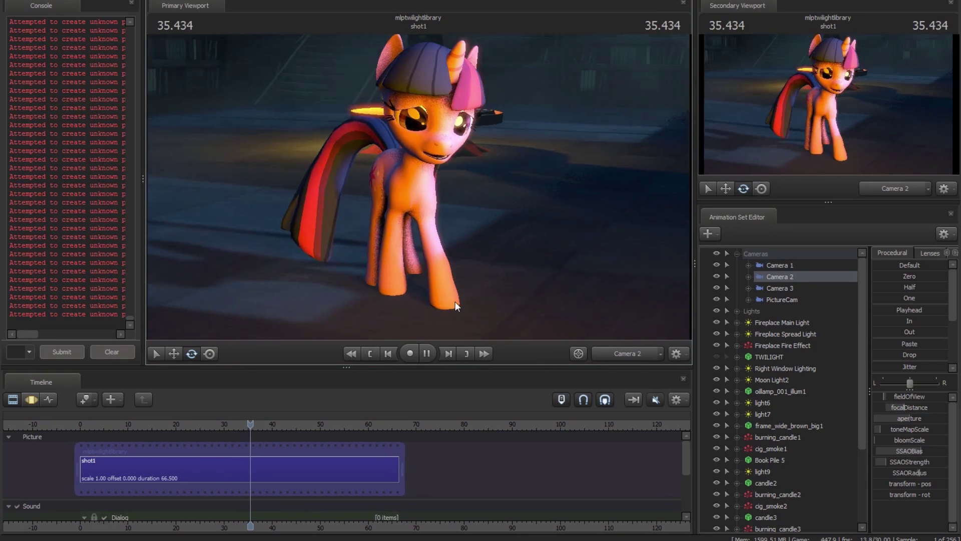
{"action": "key", "text": "space"}
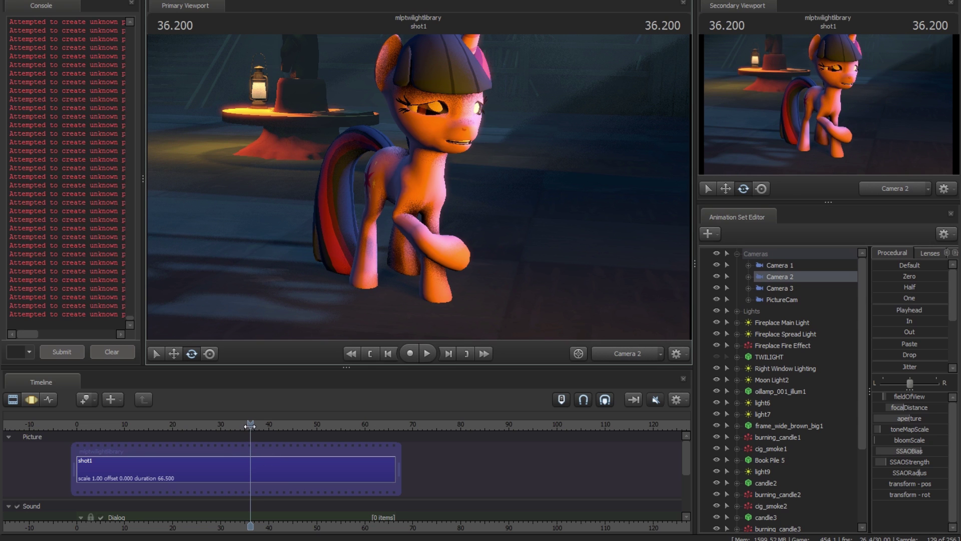
{"action": "key", "text": "space"}
{"action": "key", "text": "space"}
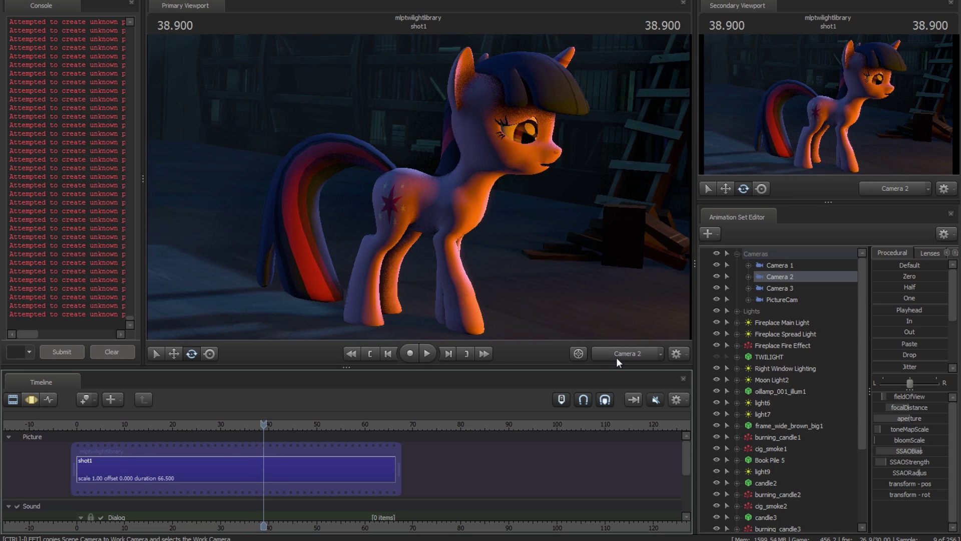
Step: Switch the primary viewport to the Work Camera and play the pony's movement up to about 45 seconds
{"action": "left_click", "coordinate": [616, 357]}
{"action": "left_click_drag", "start_coordinate": [257, 428], "coordinate": [284, 423]}
{"action": "key", "text": "space"}
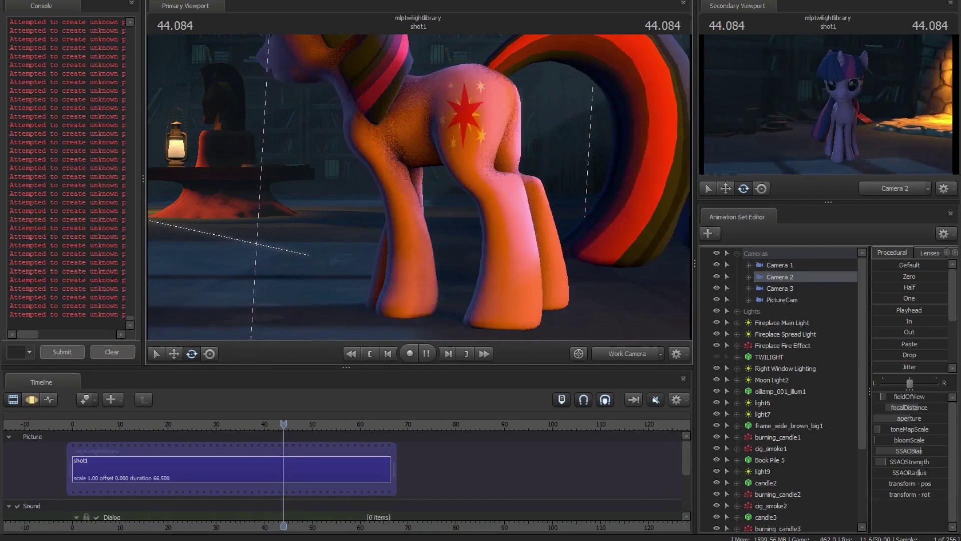
{"action": "left_click_drag", "start_coordinate": [291, 440], "coordinate": [295, 401]}
{"action": "key", "text": "space"}
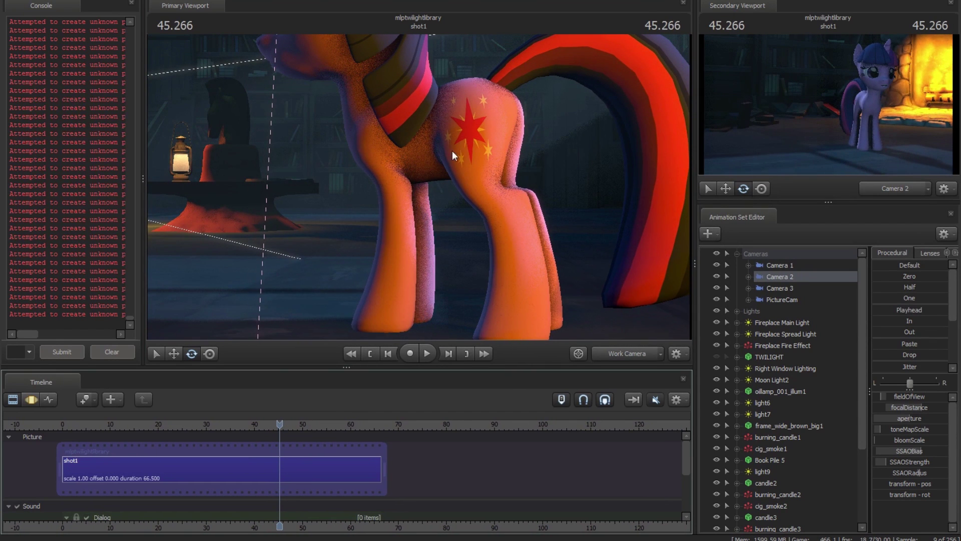
Step: Rewind to 43.766 seconds and replay the same movement through Camera 2 in the primary viewport
{"action": "left_click_drag", "start_coordinate": [279, 421], "coordinate": [274, 422]}
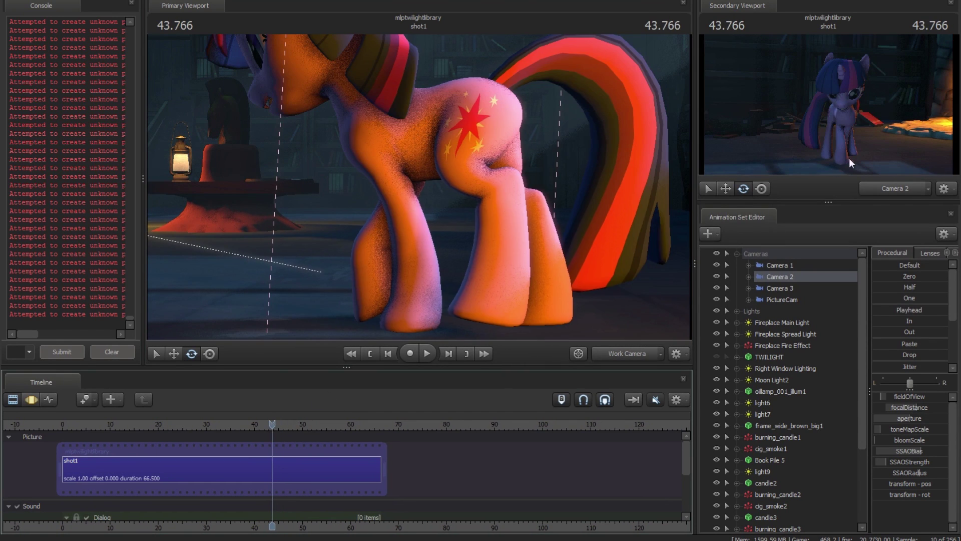
{"action": "key", "text": "space"}
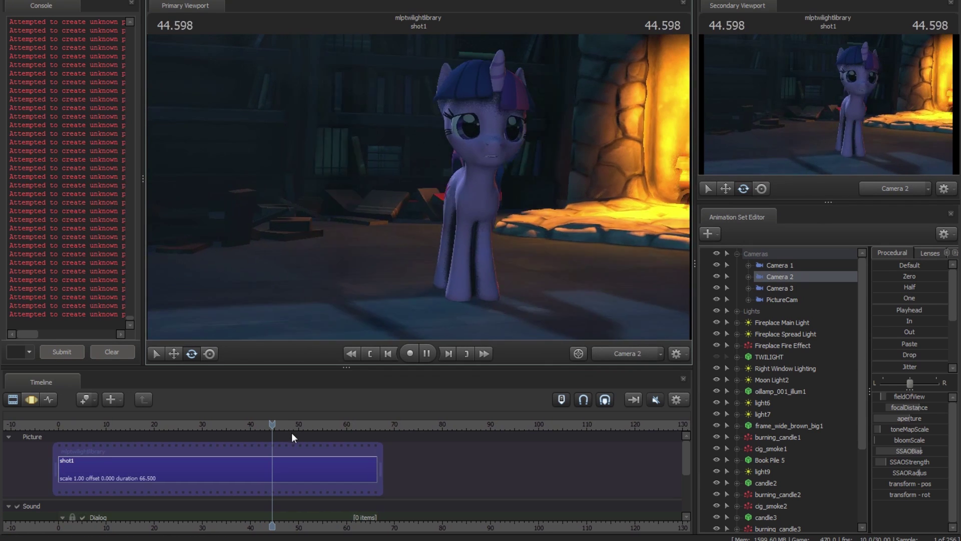
{"action": "key", "text": "space"}
Step: Scrub through shot1 in the Camera 2 view, checking poses between about 5 and 44 seconds and ending at 12.766 seconds
{"action": "left_click_drag", "start_coordinate": [275, 422], "coordinate": [263, 422]}
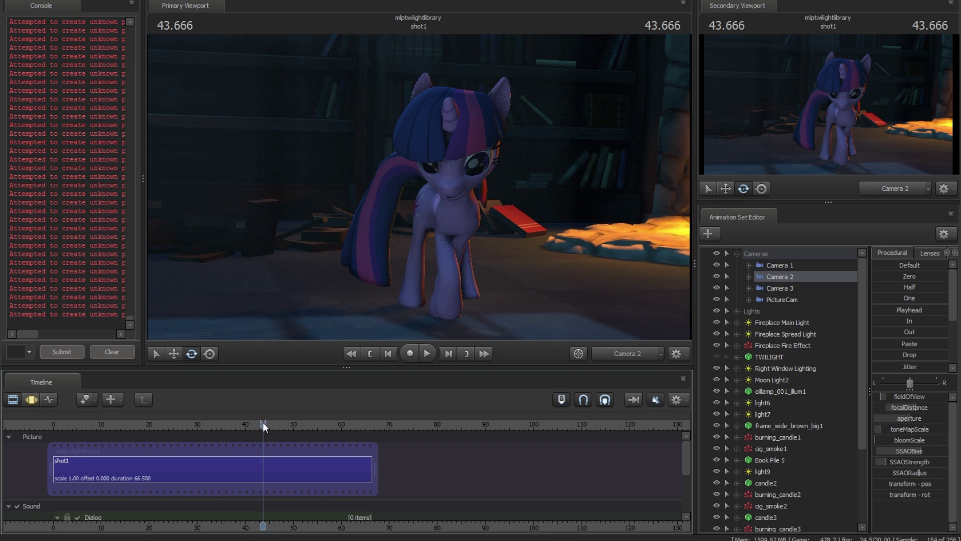
{"action": "left_click_drag", "start_coordinate": [267, 424], "coordinate": [205, 425]}
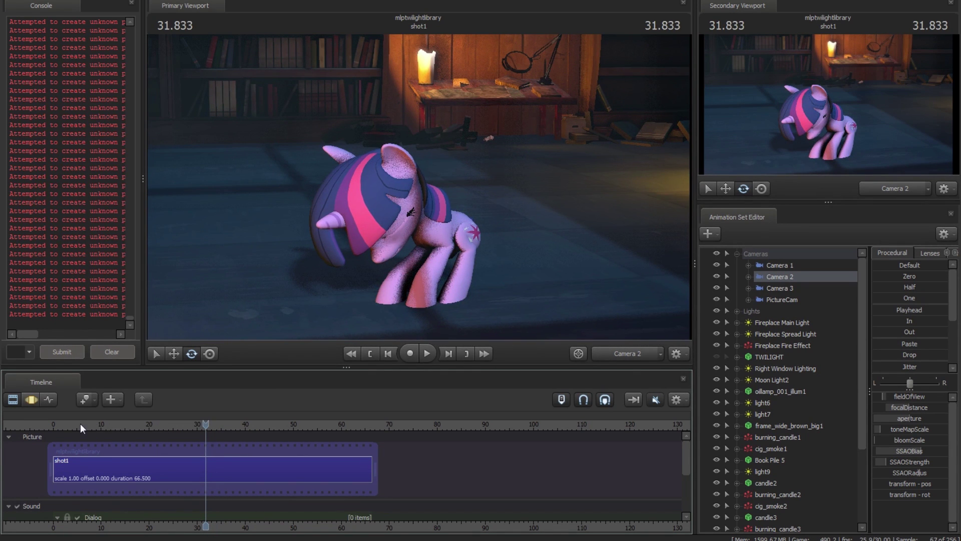
{"action": "left_click_drag", "start_coordinate": [80, 422], "coordinate": [214, 433]}
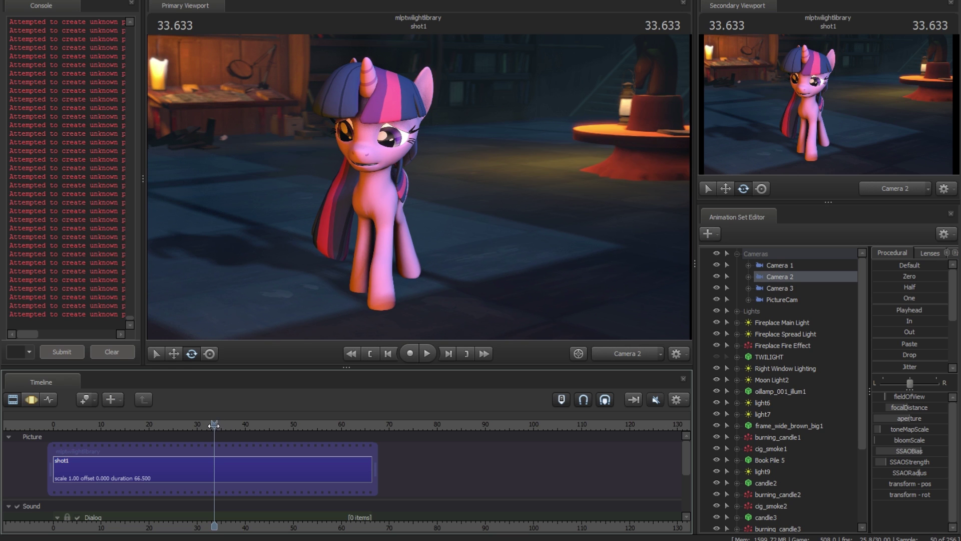
{"action": "left_click_drag", "start_coordinate": [213, 424], "coordinate": [230, 424]}
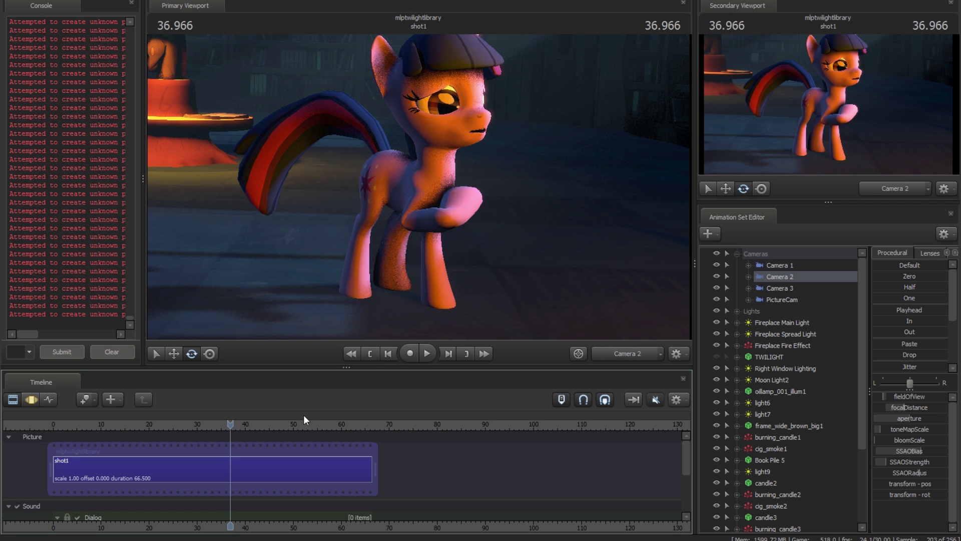
{"action": "left_click_drag", "start_coordinate": [230, 424], "coordinate": [78, 427]}
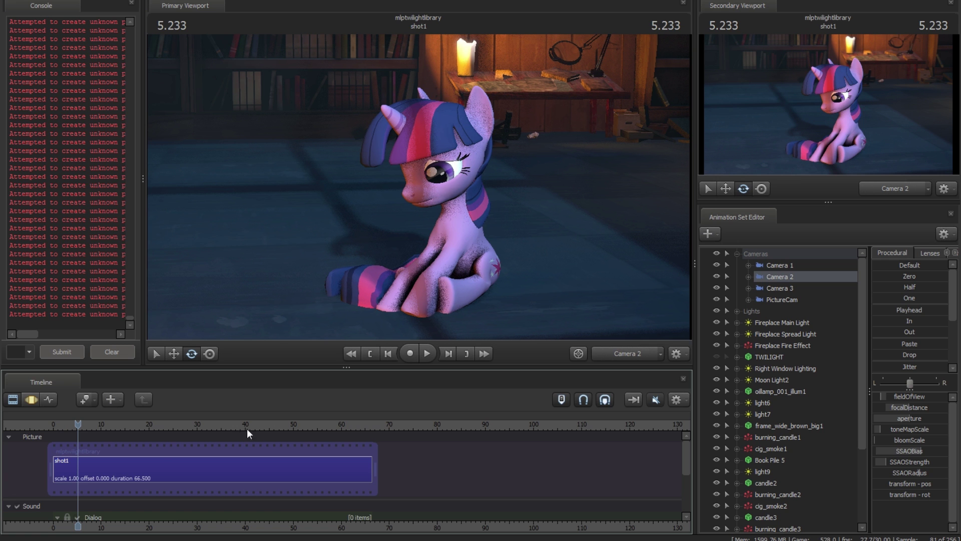
{"action": "left_click_drag", "start_coordinate": [70, 424], "coordinate": [114, 430]}
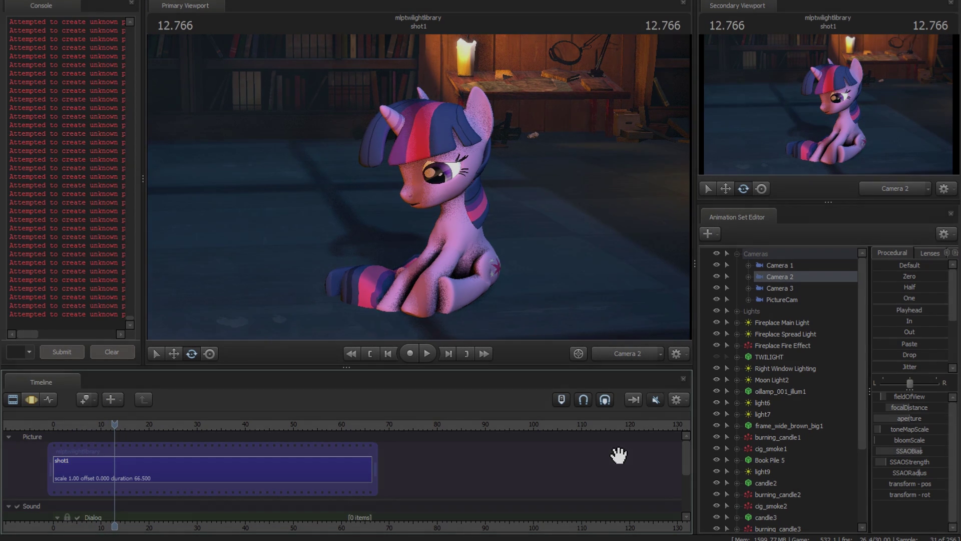